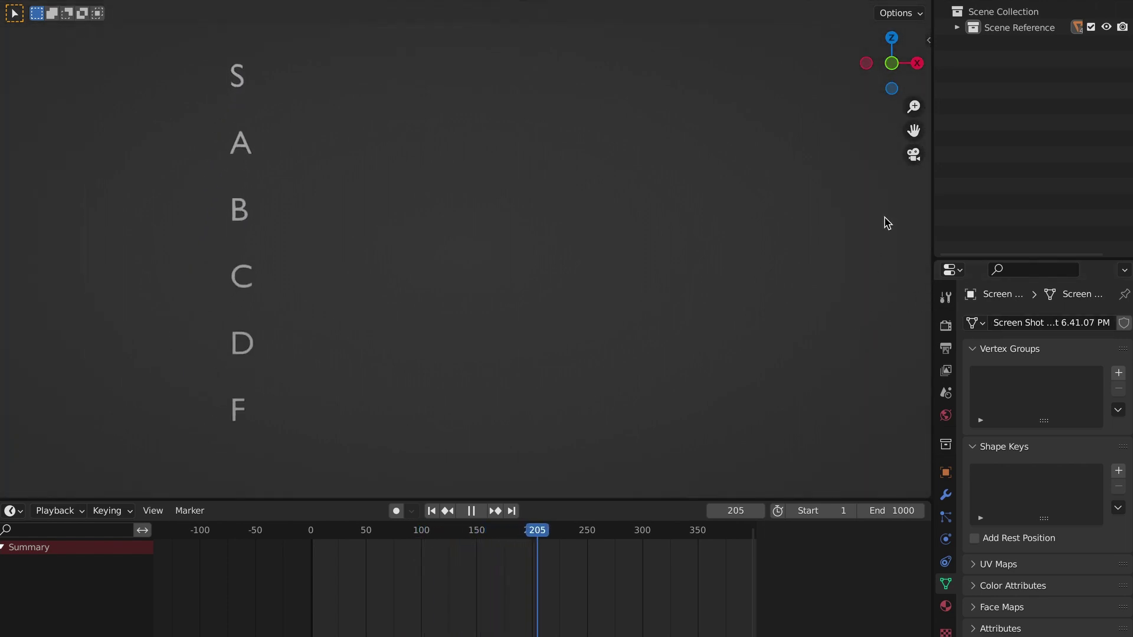
# - Stop the timeline playback and move the Wave modifier label into the F tier row
pyautogui.moveTo(913, 116); pyautogui.dragTo(867, 81)
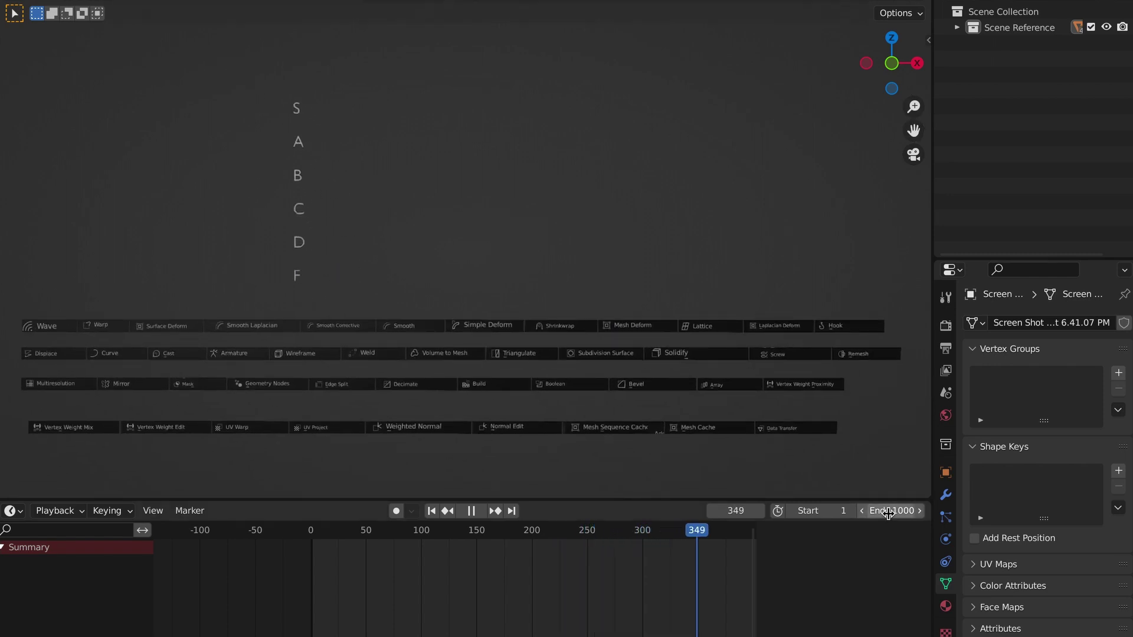
pyautogui.press('space')
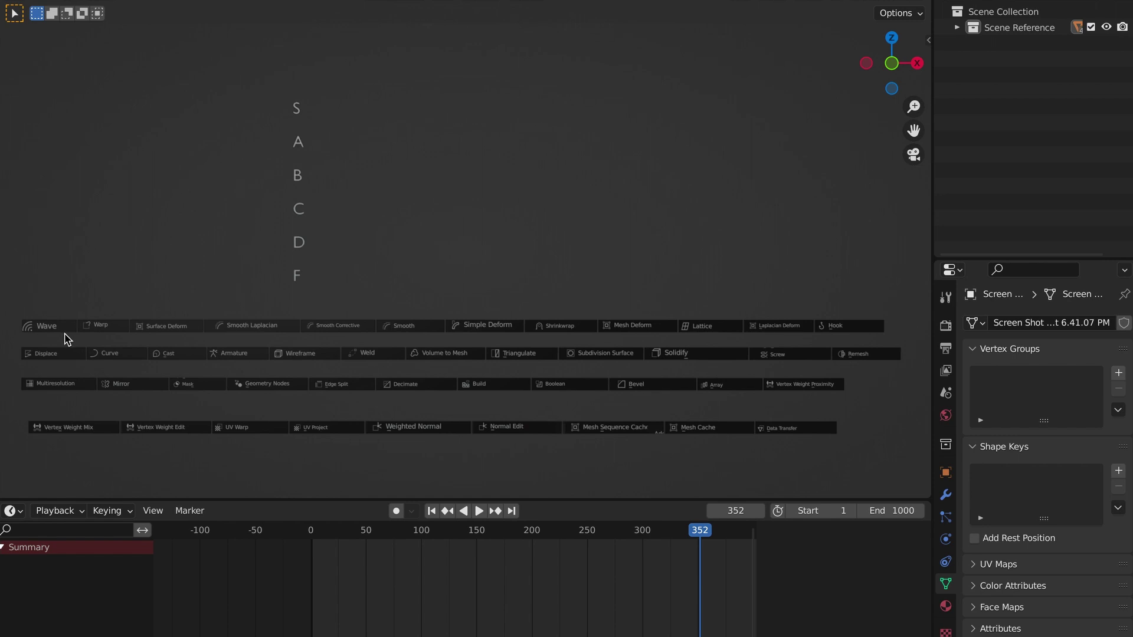
pyautogui.moveTo(67, 338); pyautogui.dragTo(353, 253)
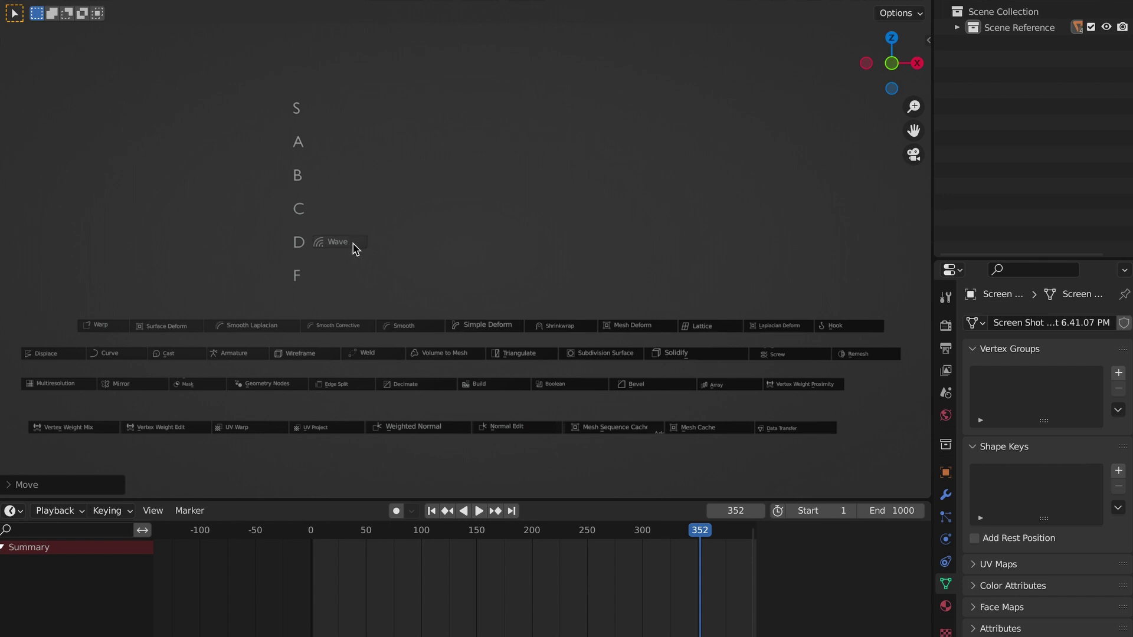
pyautogui.press('g')
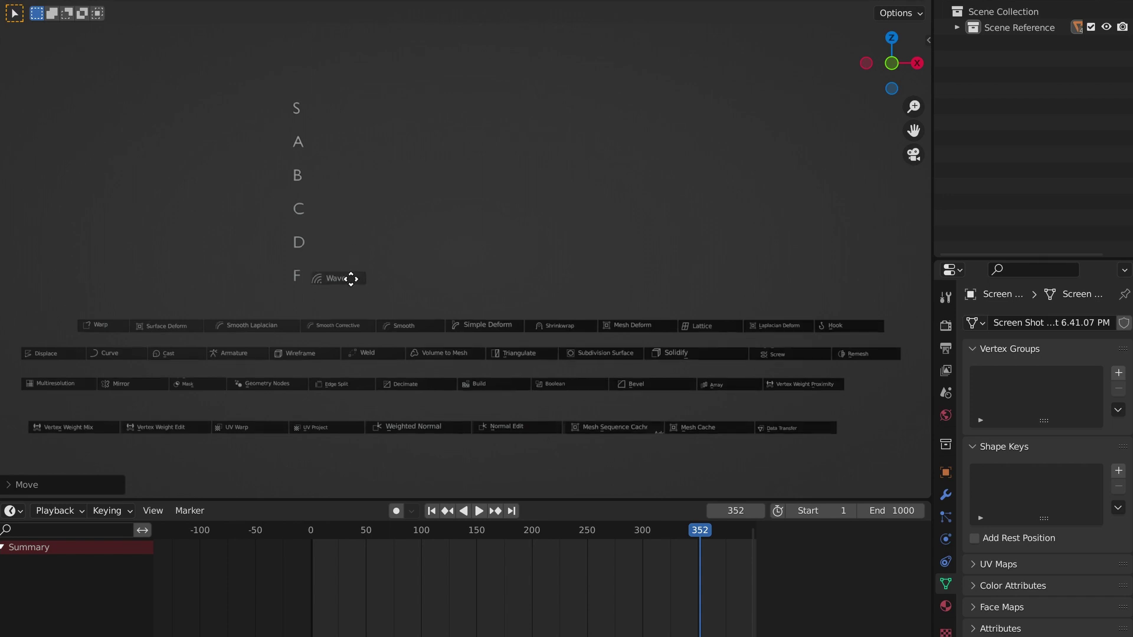
pyautogui.click(352, 278)
# - Place the Warp label in the C tier row, with the Surface Deform label beside it
pyautogui.click(115, 336)
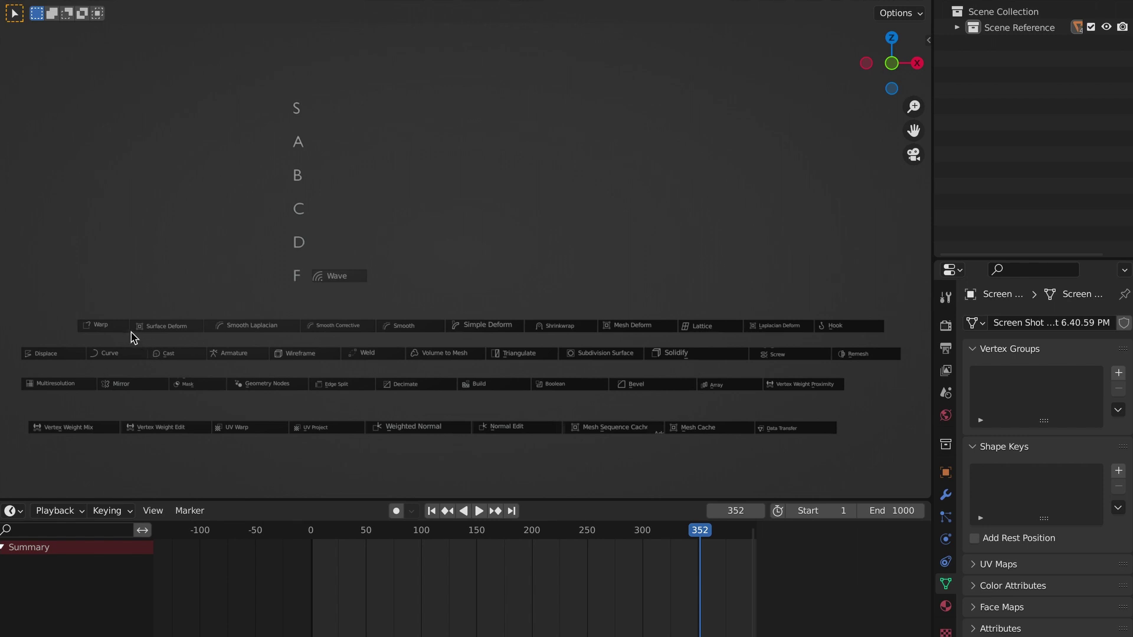
pyautogui.press('g')
pyautogui.click(366, 216)
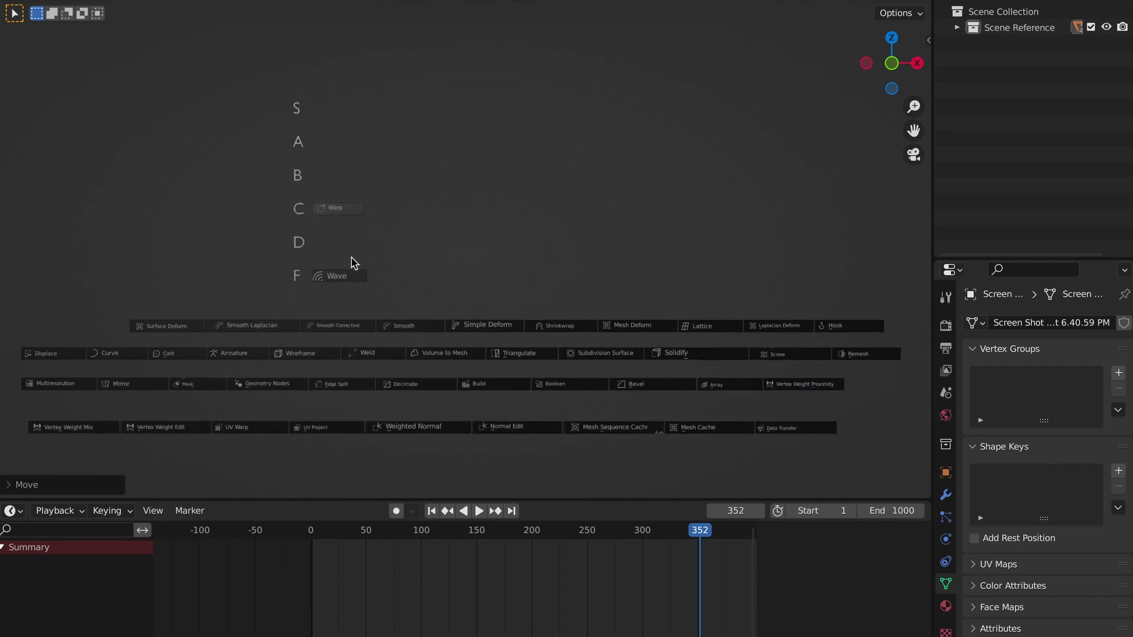
pyautogui.click(189, 335)
pyautogui.press('g')
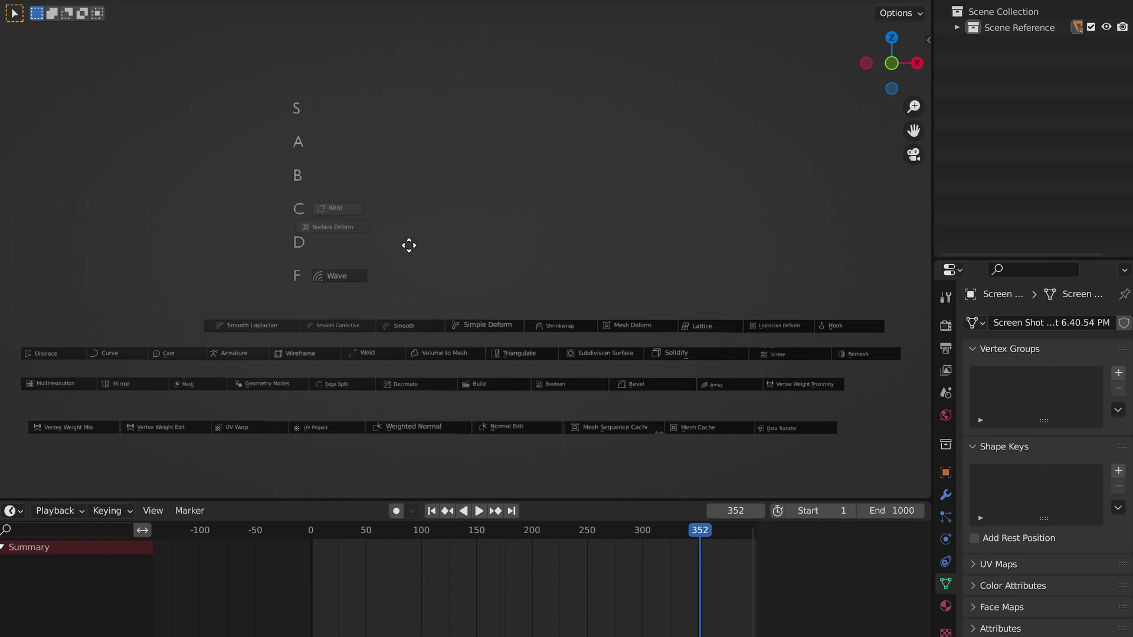
pyautogui.click(468, 239)
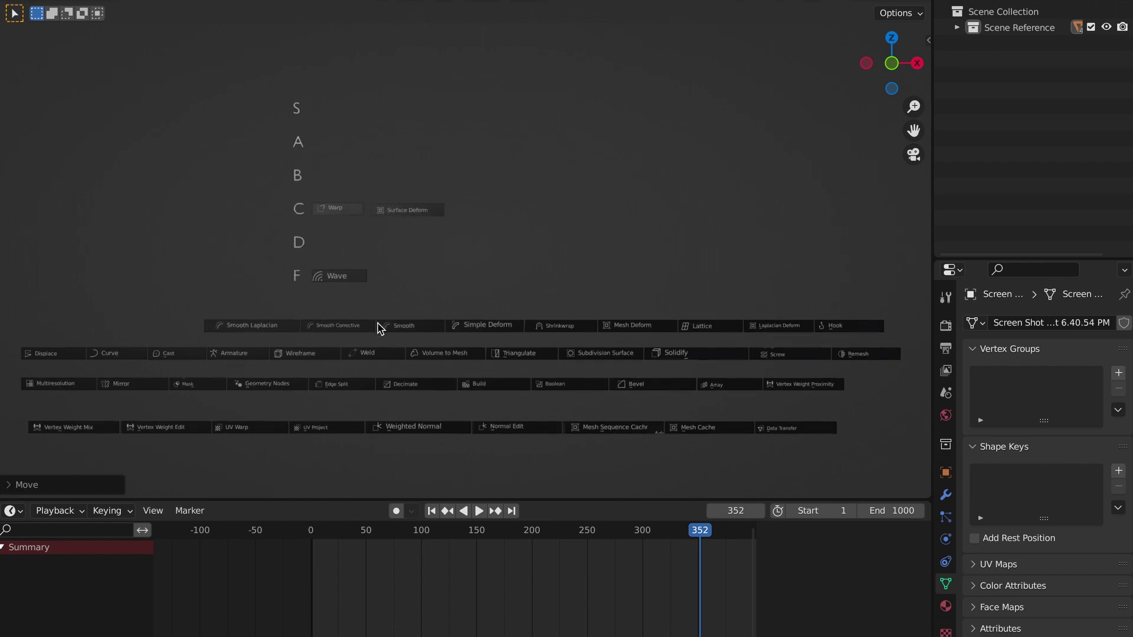
# - Line up the Smooth Laplacian, Smooth Corrective and Smooth labels after Wave in the F tier row
pyautogui.click(279, 332)
pyautogui.press('g')
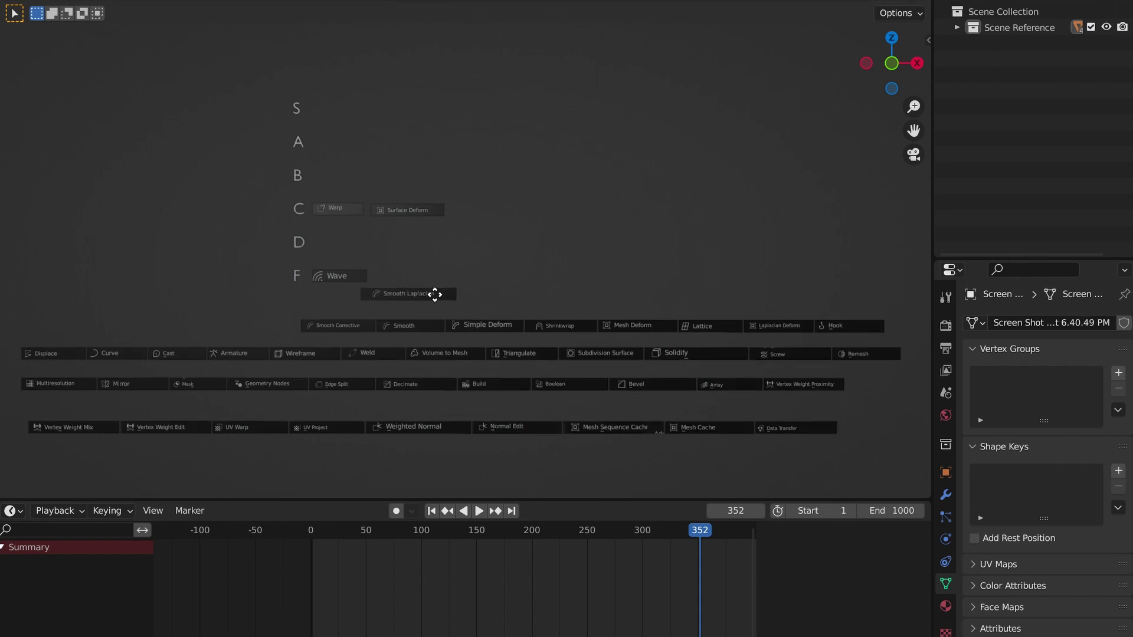
pyautogui.click(447, 278)
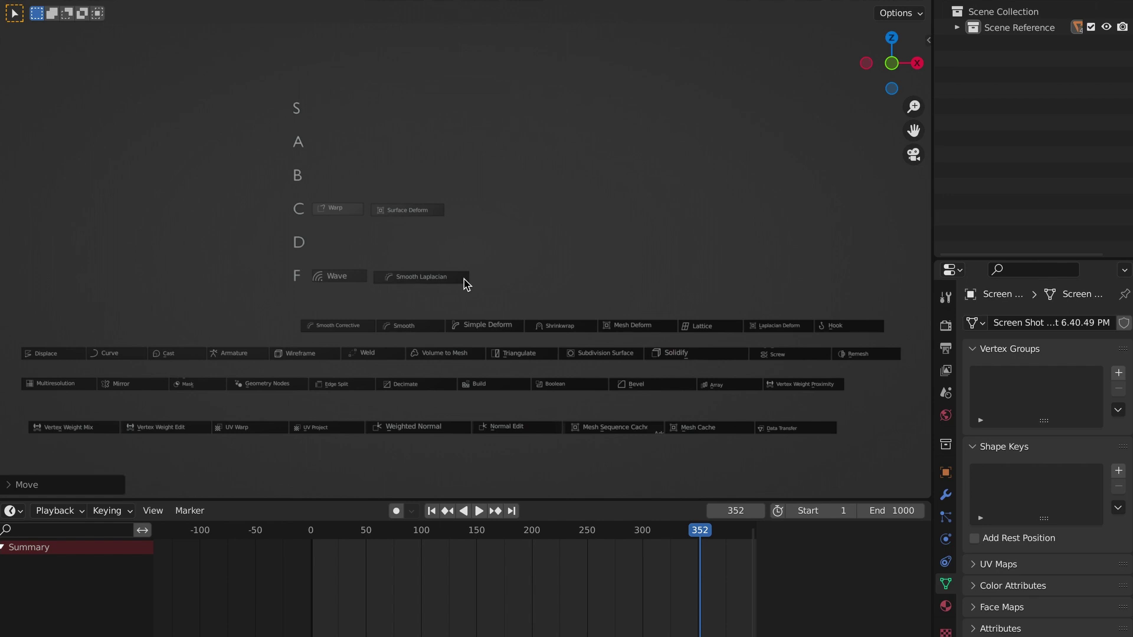
pyautogui.click(351, 334)
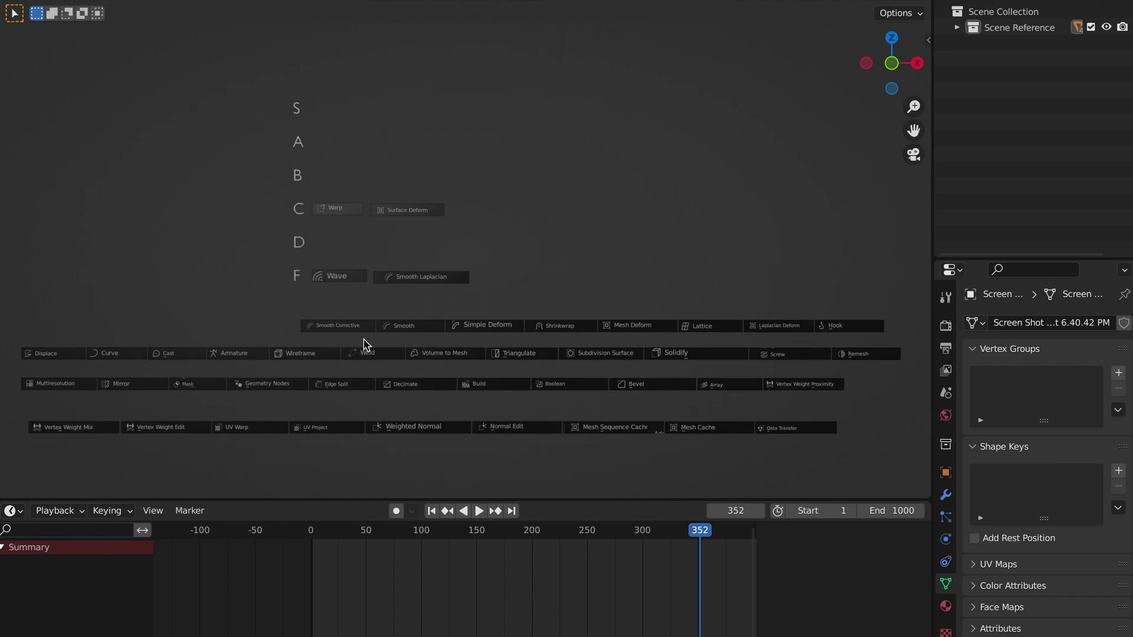
pyautogui.press('g')
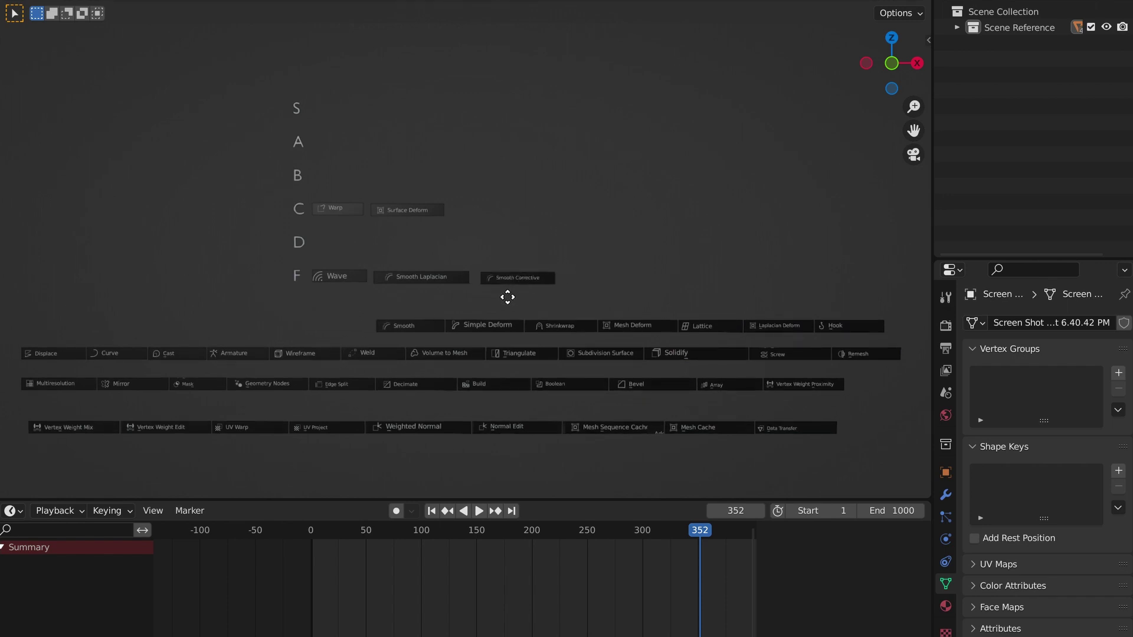
pyautogui.click(505, 298)
pyautogui.click(408, 329)
pyautogui.press('g')
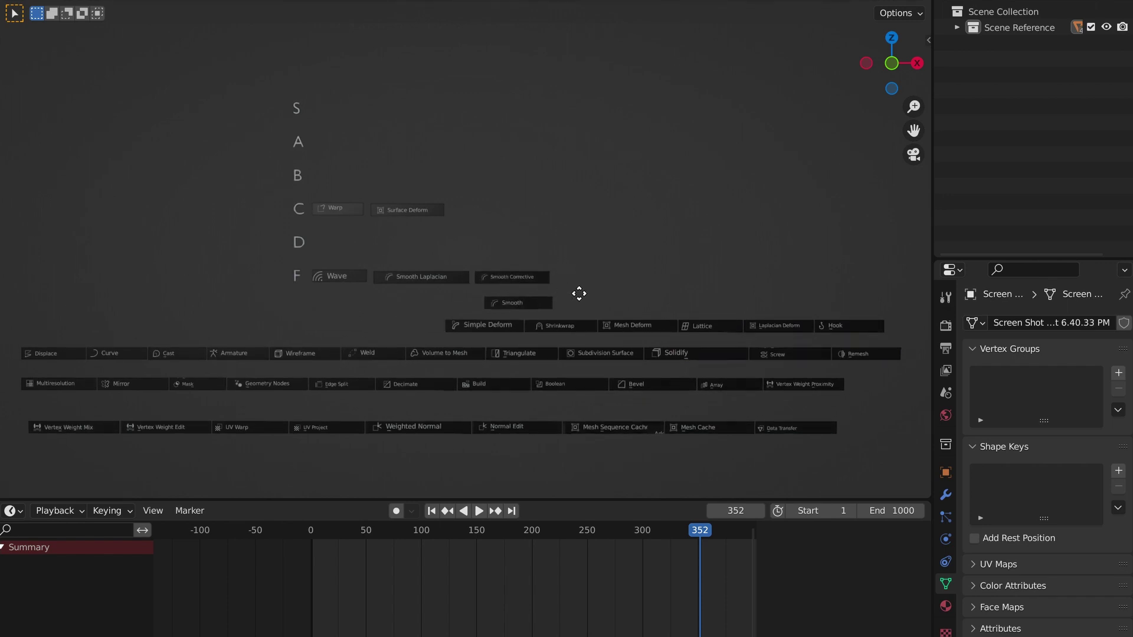
pyautogui.click(610, 281)
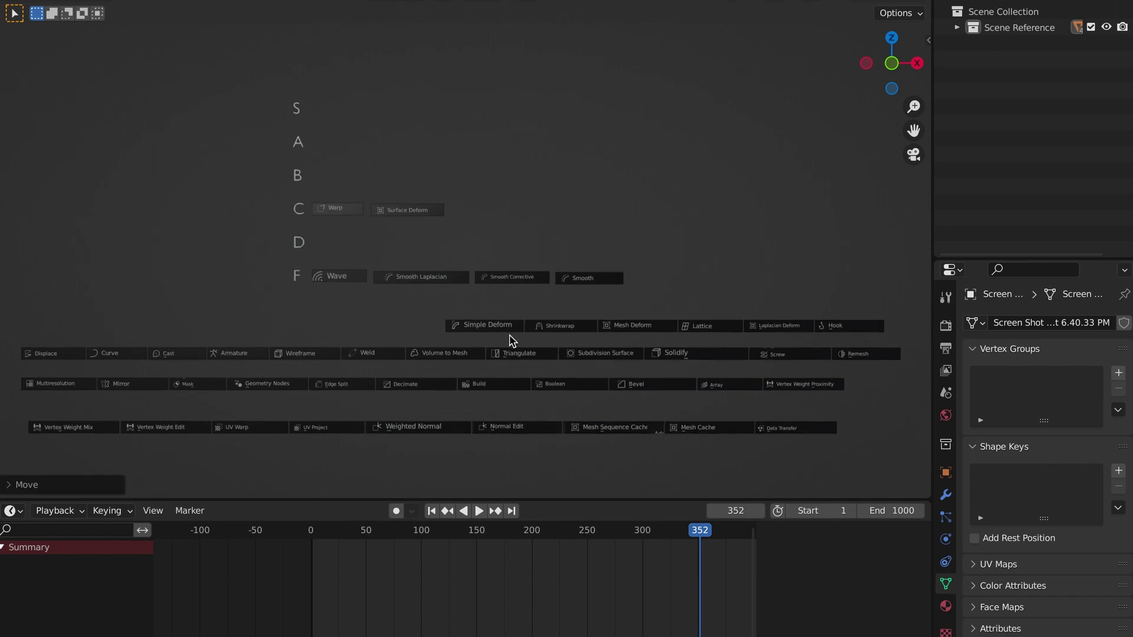
# - Move the Simple Deform label into the B tier row and the Shrinkwrap label into the A tier row
pyautogui.click(502, 328)
pyautogui.press('g')
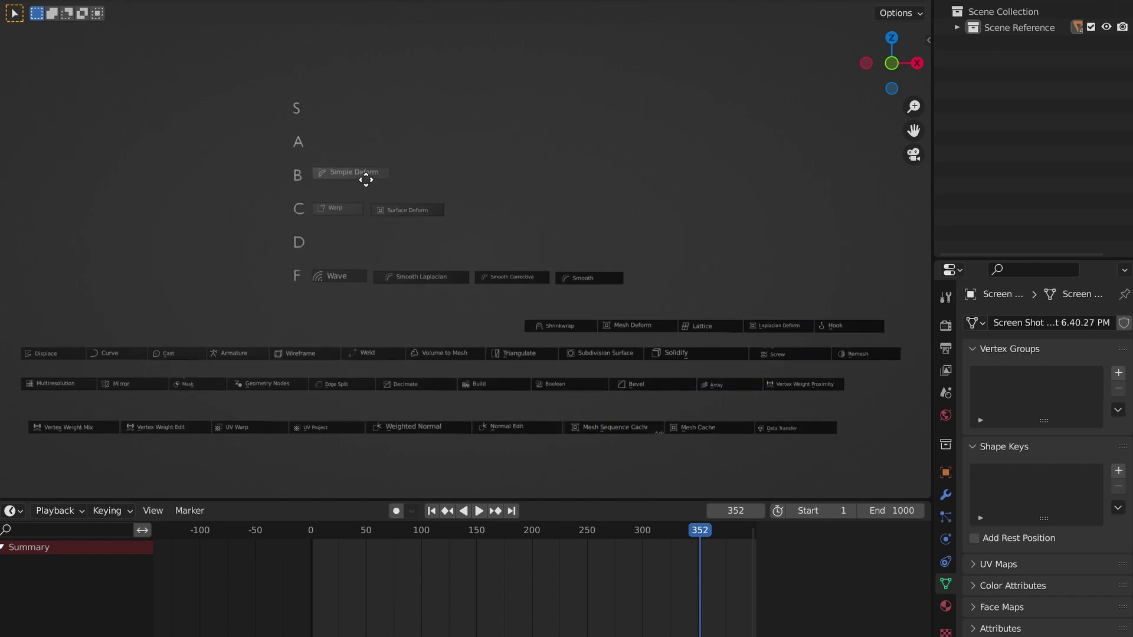
pyautogui.click(361, 177)
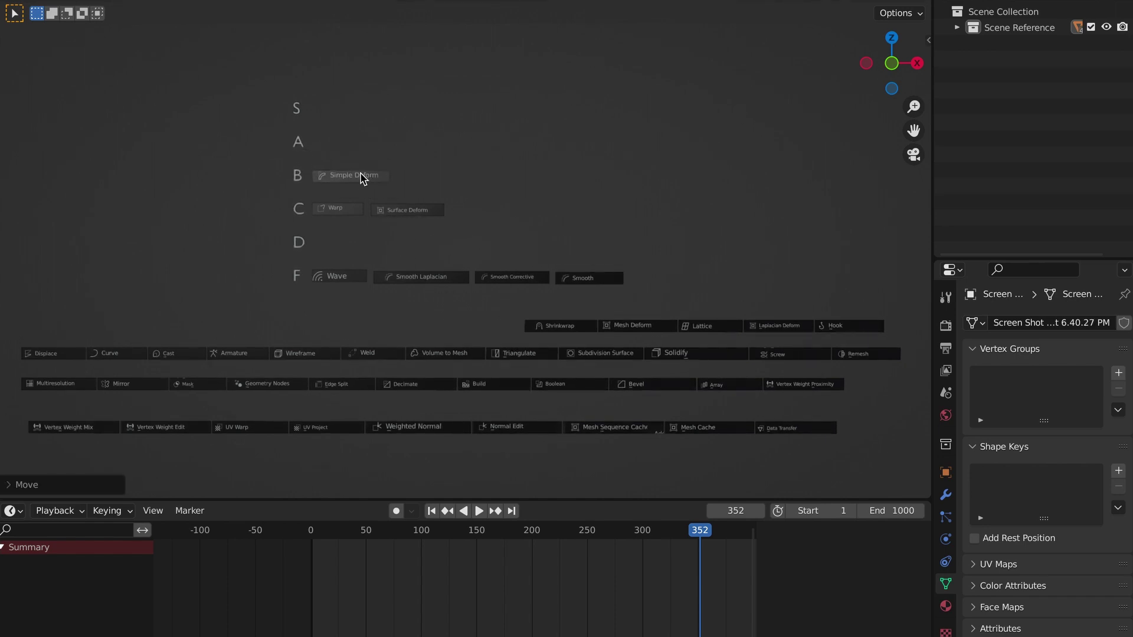
pyautogui.click(567, 331)
pyautogui.press('g')
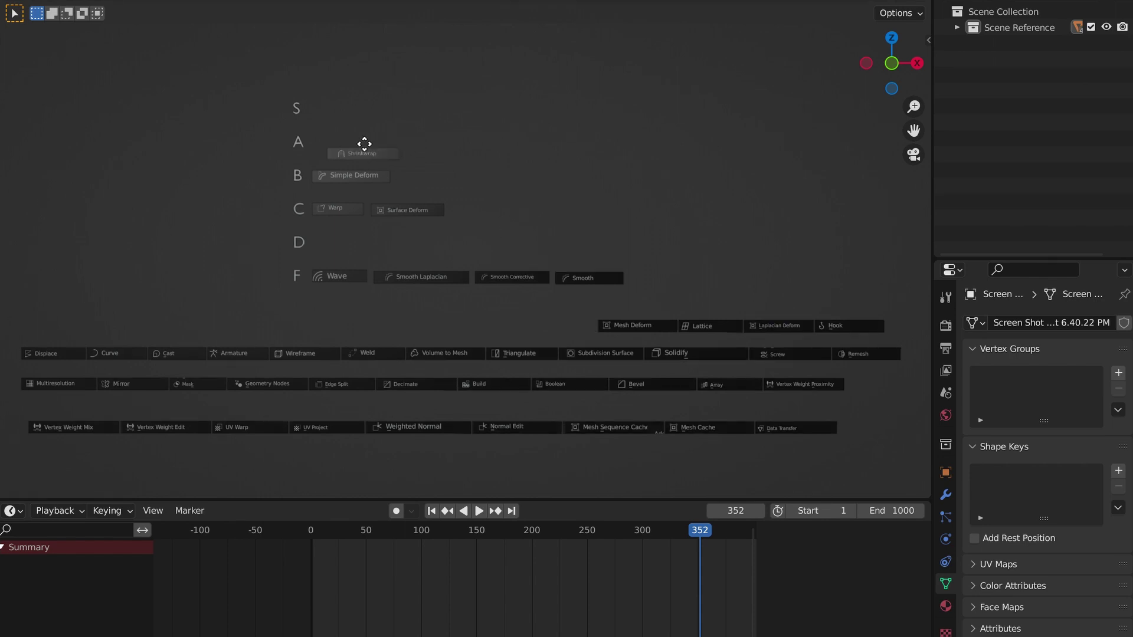
pyautogui.click(354, 135)
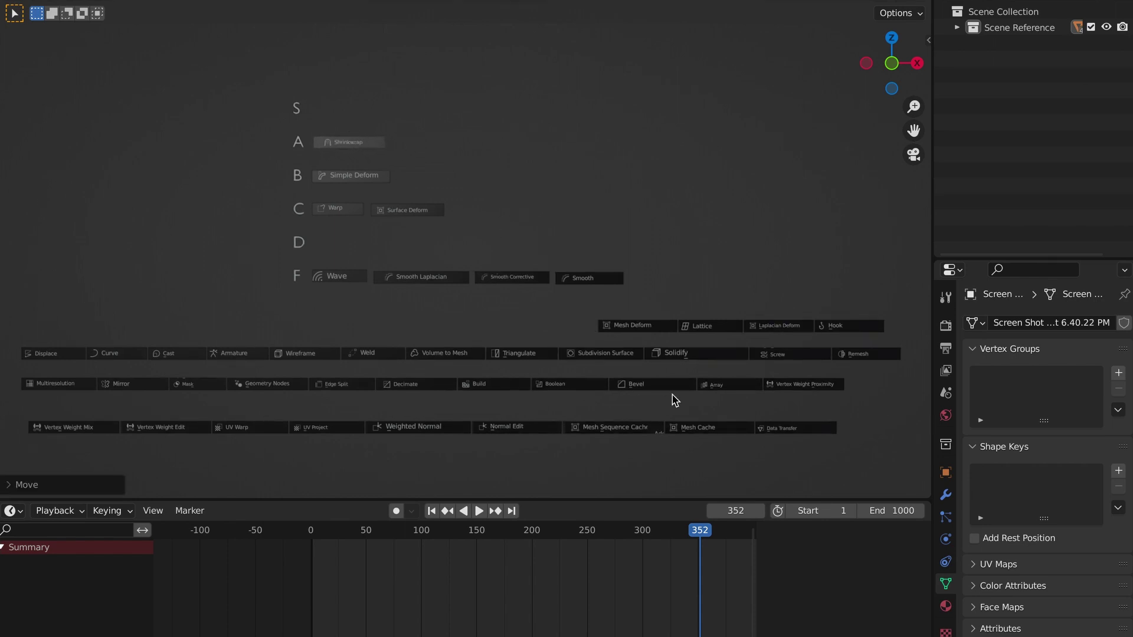
# - Place the Mesh Deform label after Surface Deform in the C tier row and the Lattice label in the S tier row
pyautogui.click(647, 328)
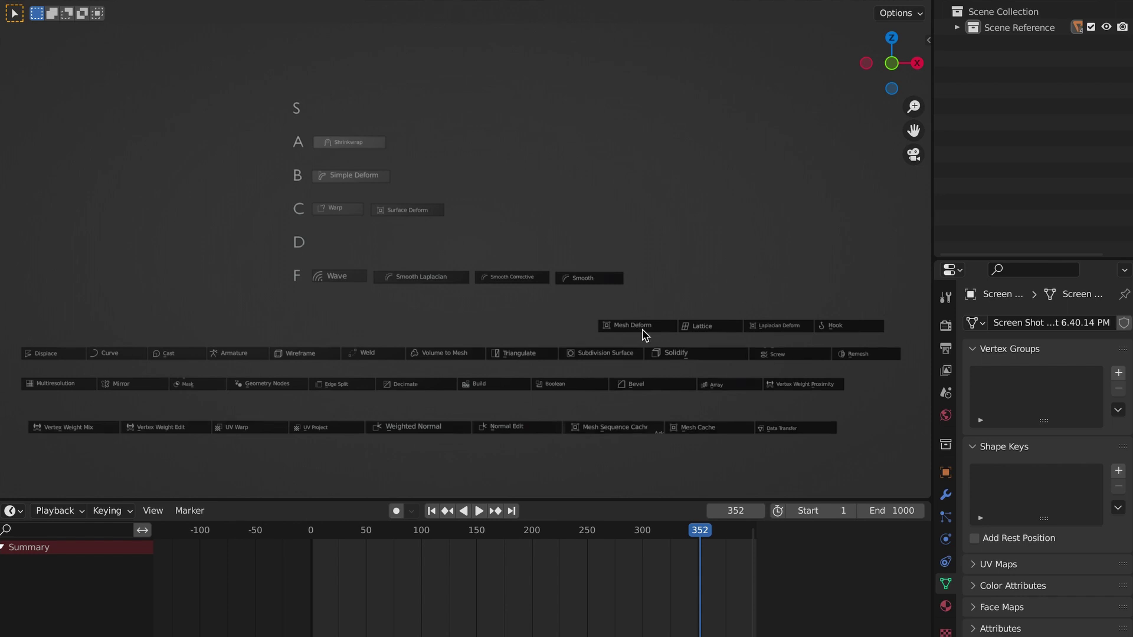
pyautogui.press('g')
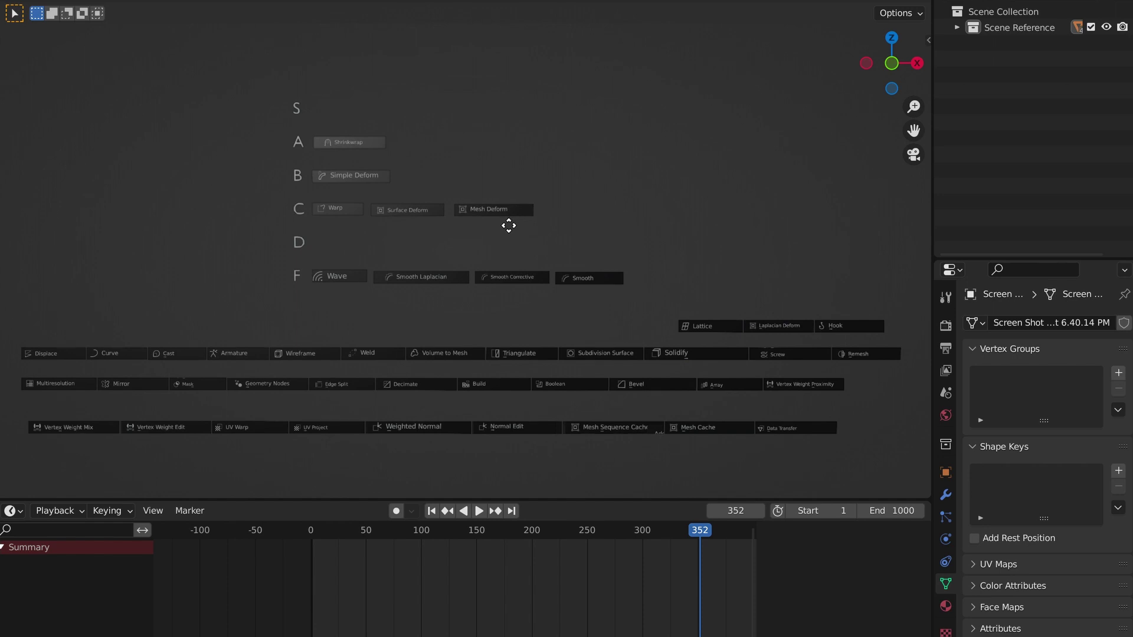
pyautogui.click(509, 225)
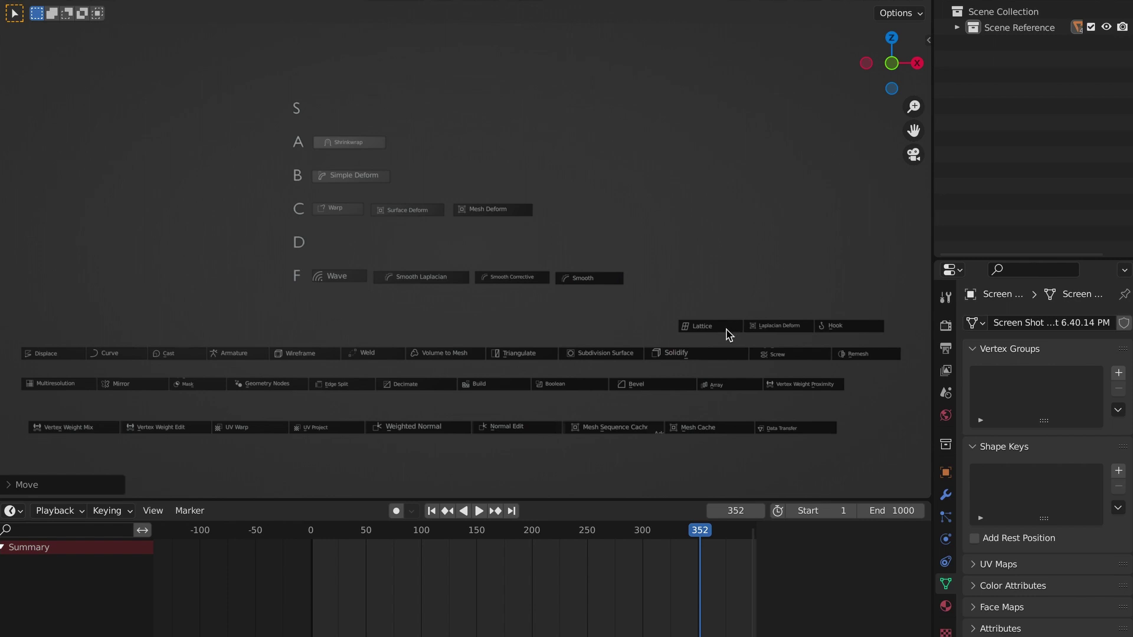
pyautogui.press('g')
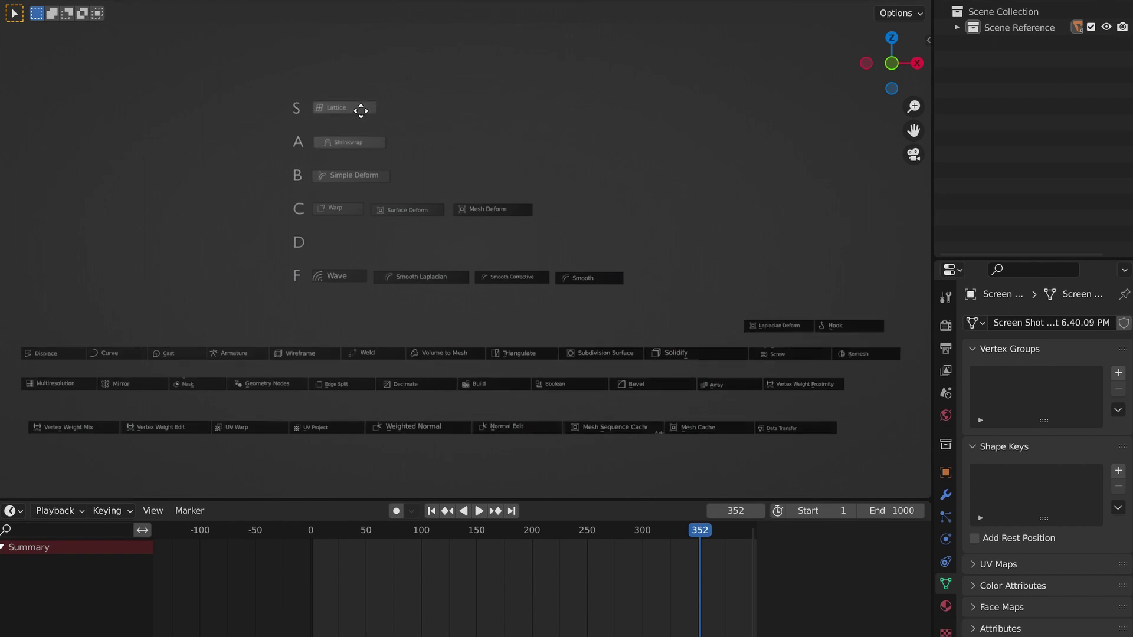
pyautogui.click(361, 110)
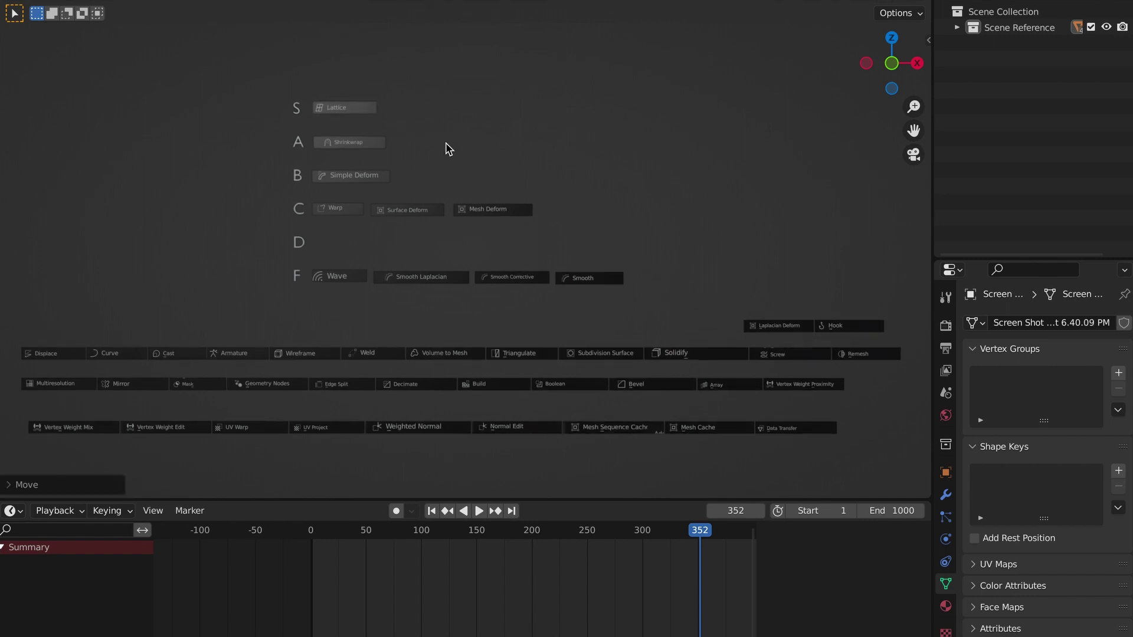
# - Add the Laplacian Deform and Hook labels to the end of the F tier row, after Smooth
pyautogui.click(797, 334)
pyautogui.press('g')
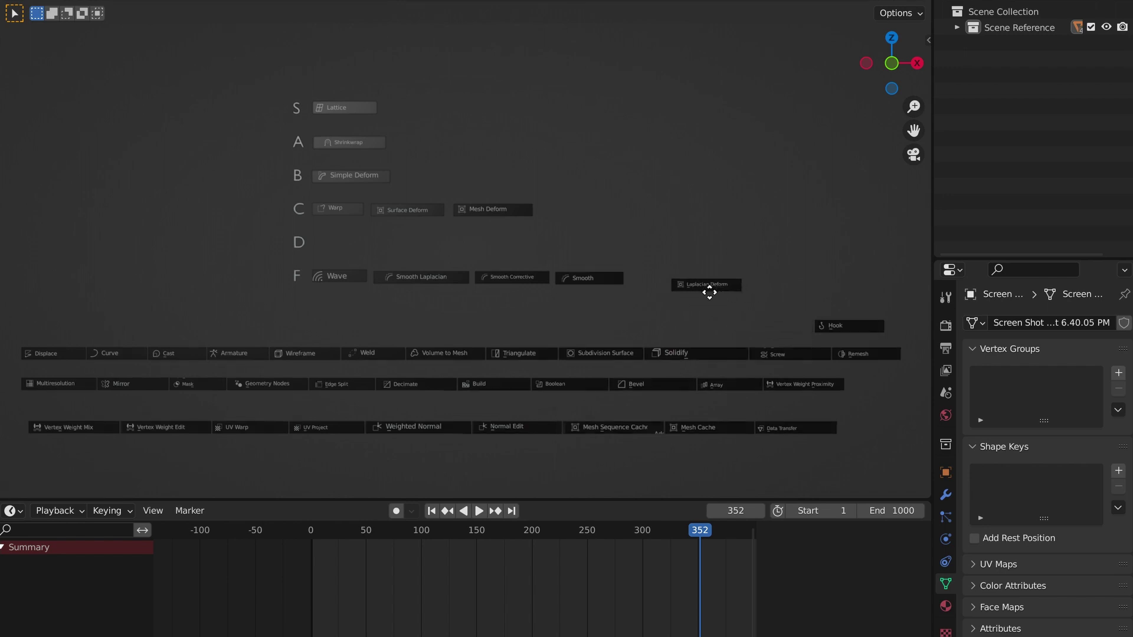
pyautogui.click(672, 286)
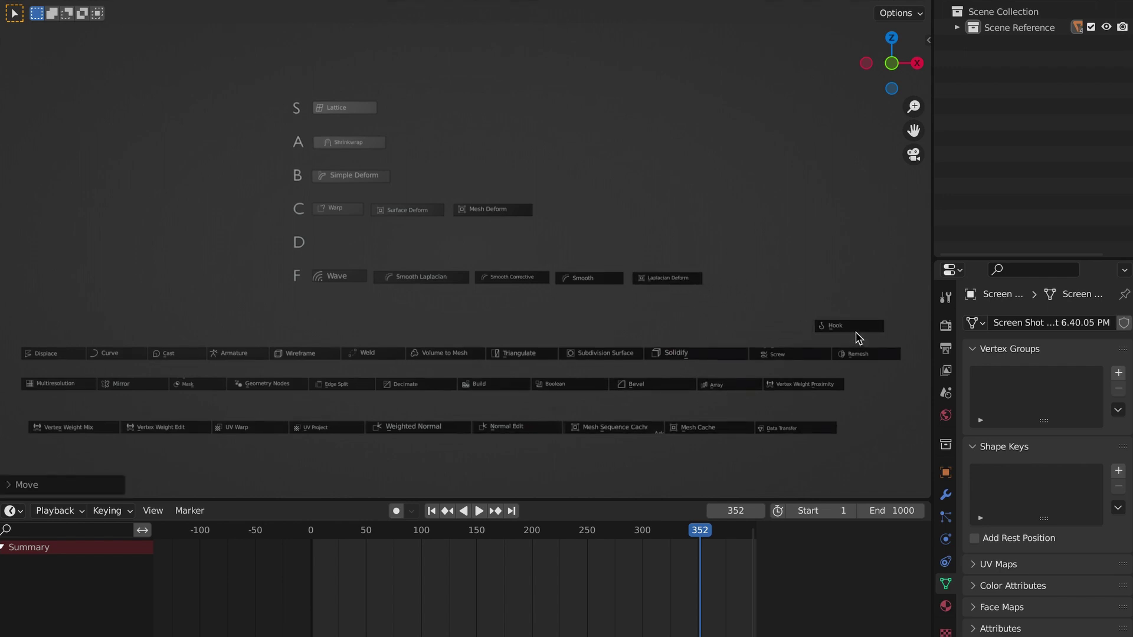
pyautogui.click(856, 334)
pyautogui.press('g')
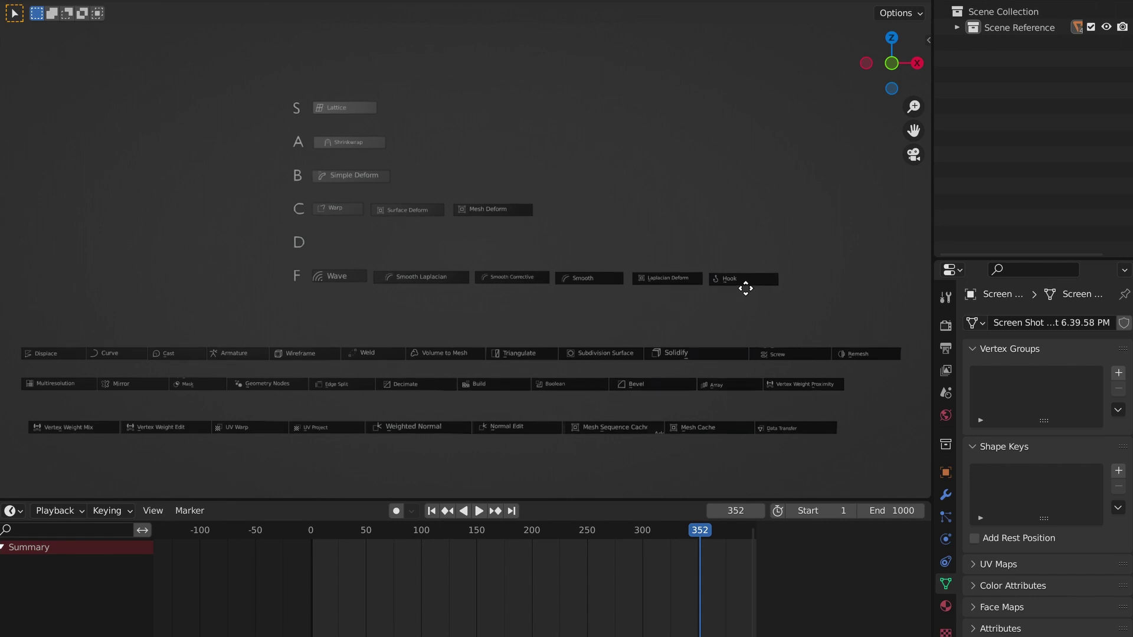
pyautogui.click(745, 288)
# - Place the Displace label beside Shrinkwrap in the A tier row and the Curve label beside Simple Deform in the B tier row
pyautogui.click(61, 357)
pyautogui.press('g')
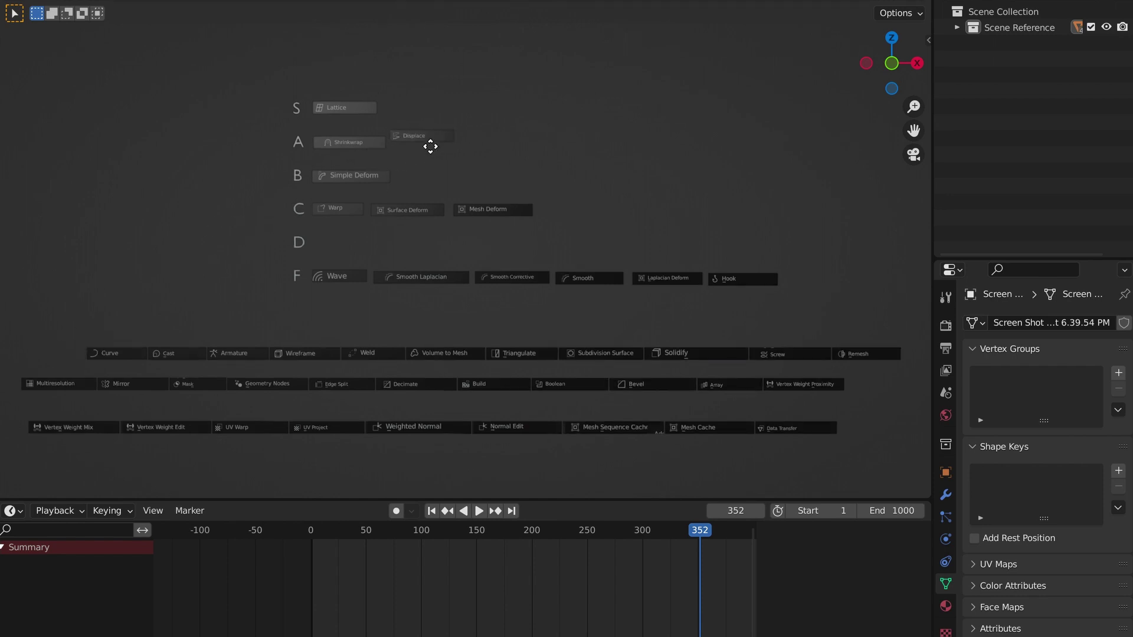
pyautogui.click(431, 150)
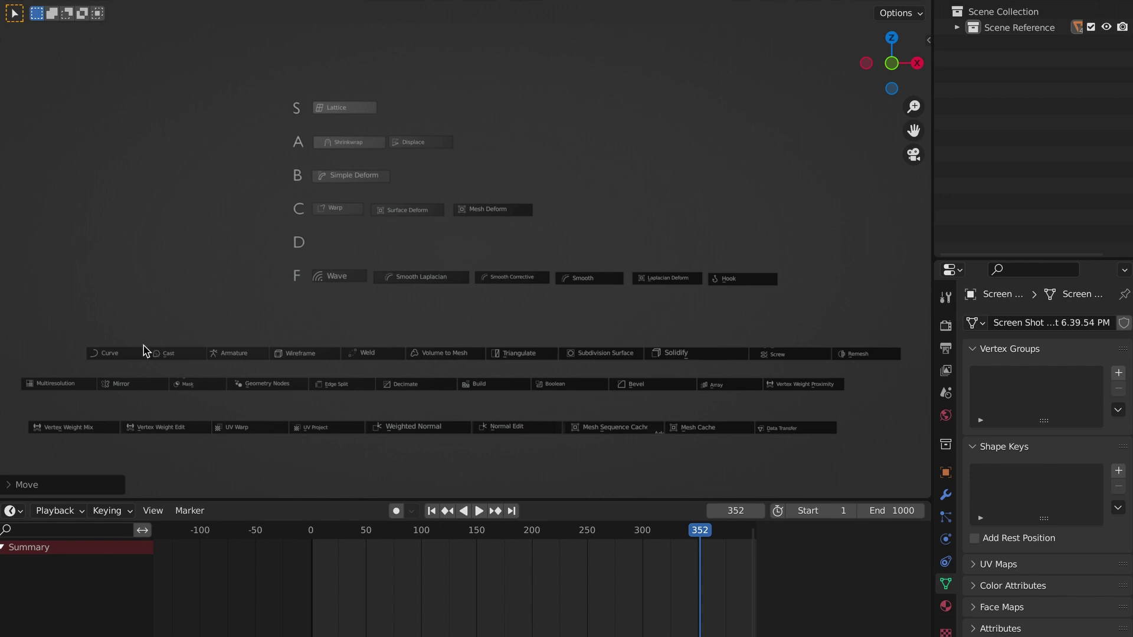
pyautogui.click(137, 361)
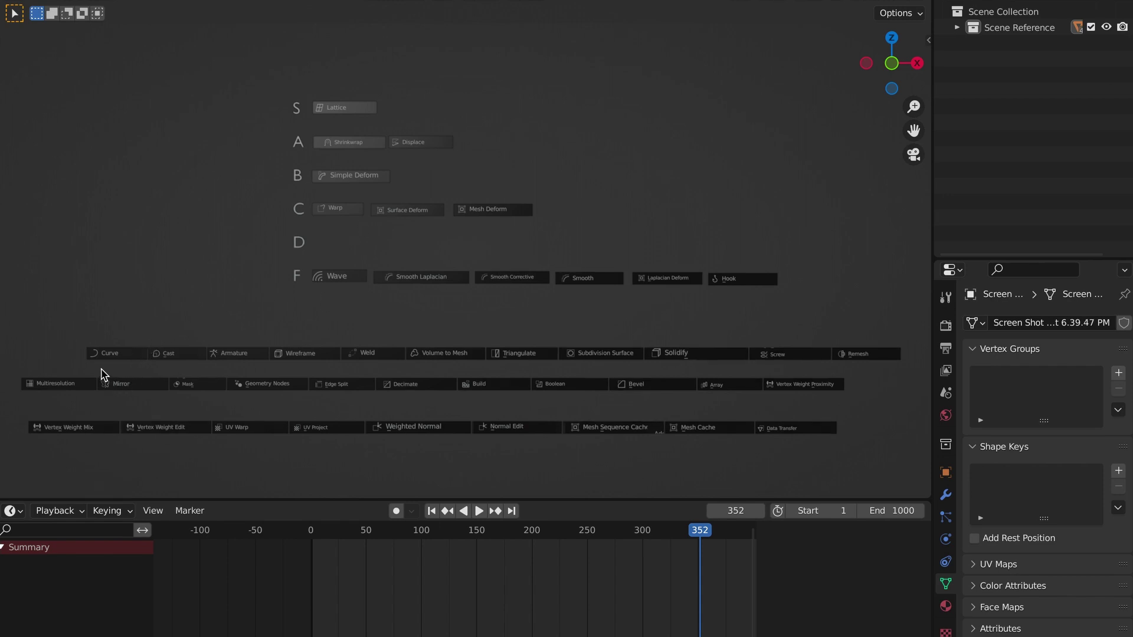
pyautogui.press('g')
pyautogui.click(506, 227)
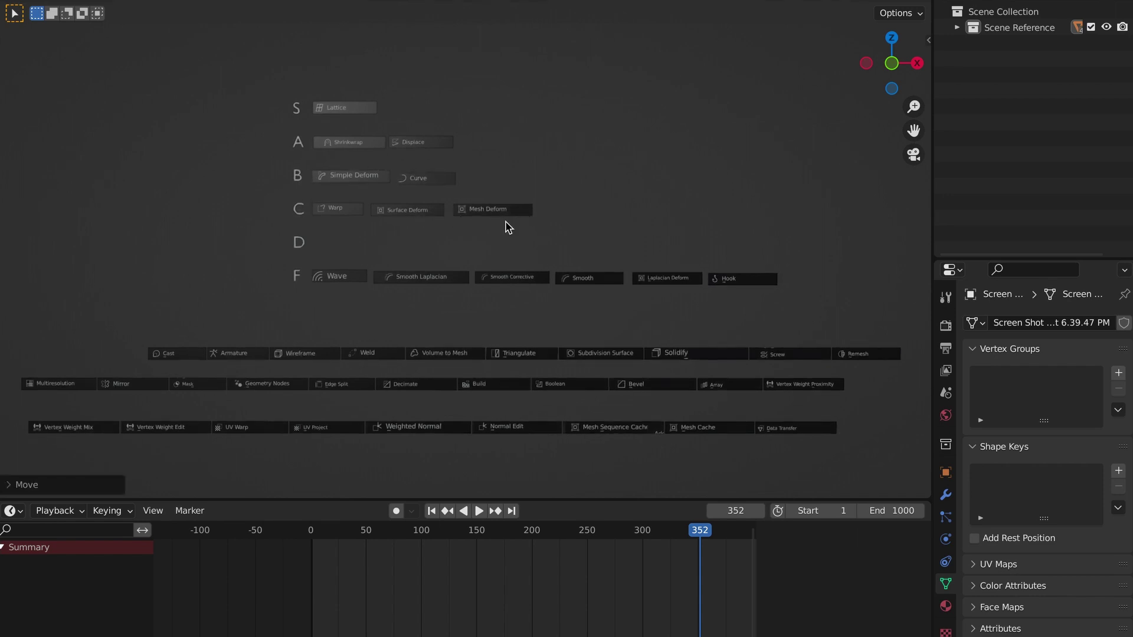
# - Move the Cast label to the end of the F tier row and the Armature label after Displace in the A tier row
pyautogui.click(184, 360)
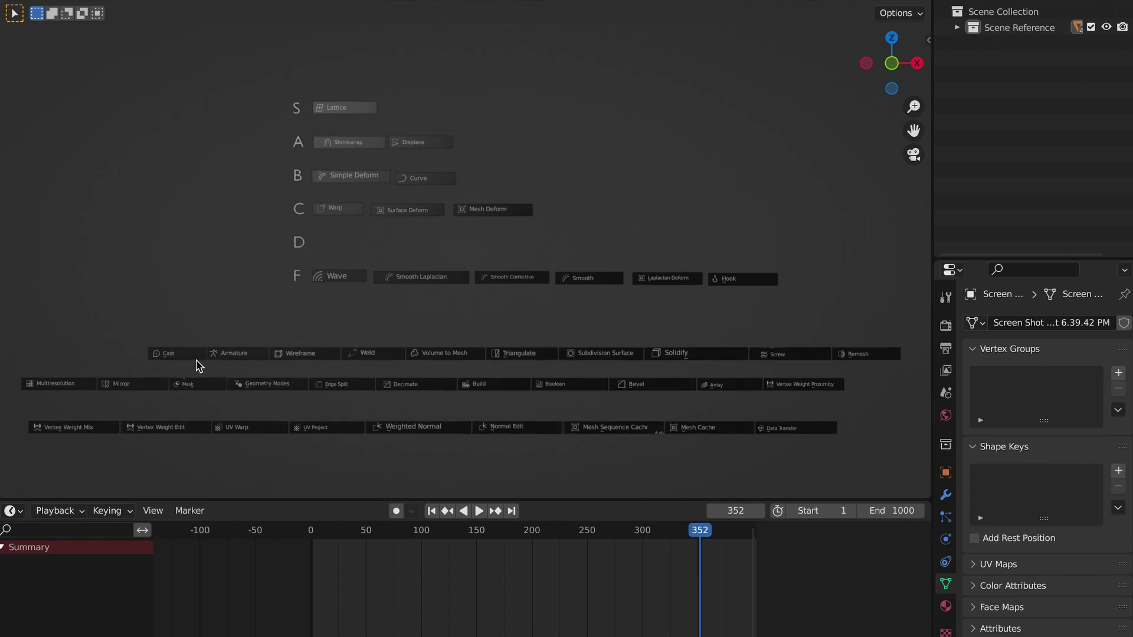
pyautogui.press('g')
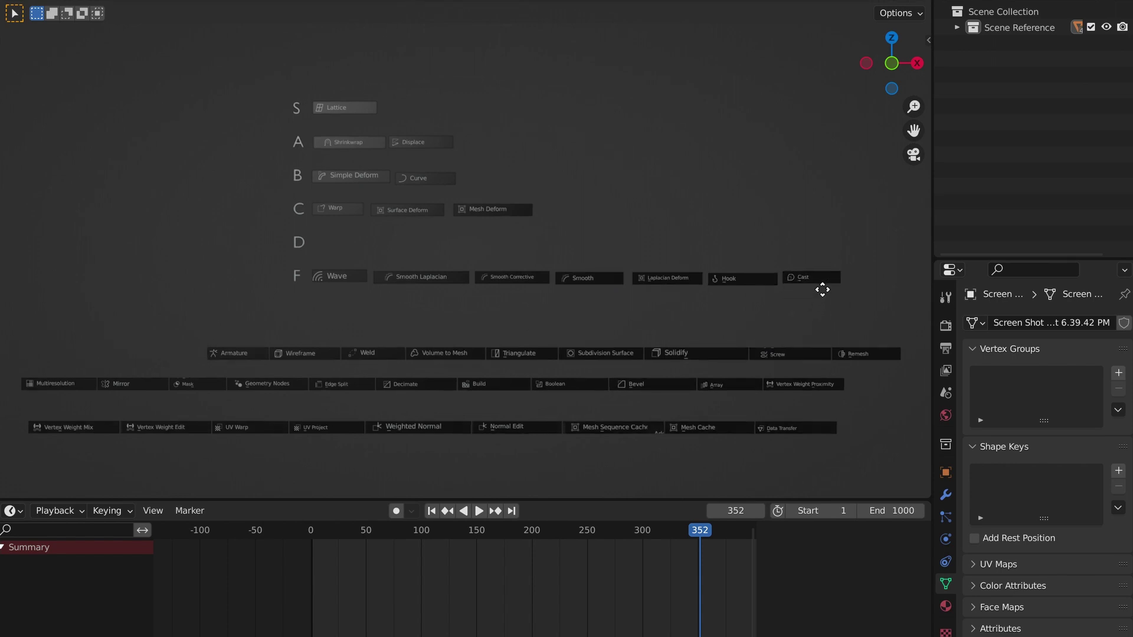
pyautogui.click(821, 295)
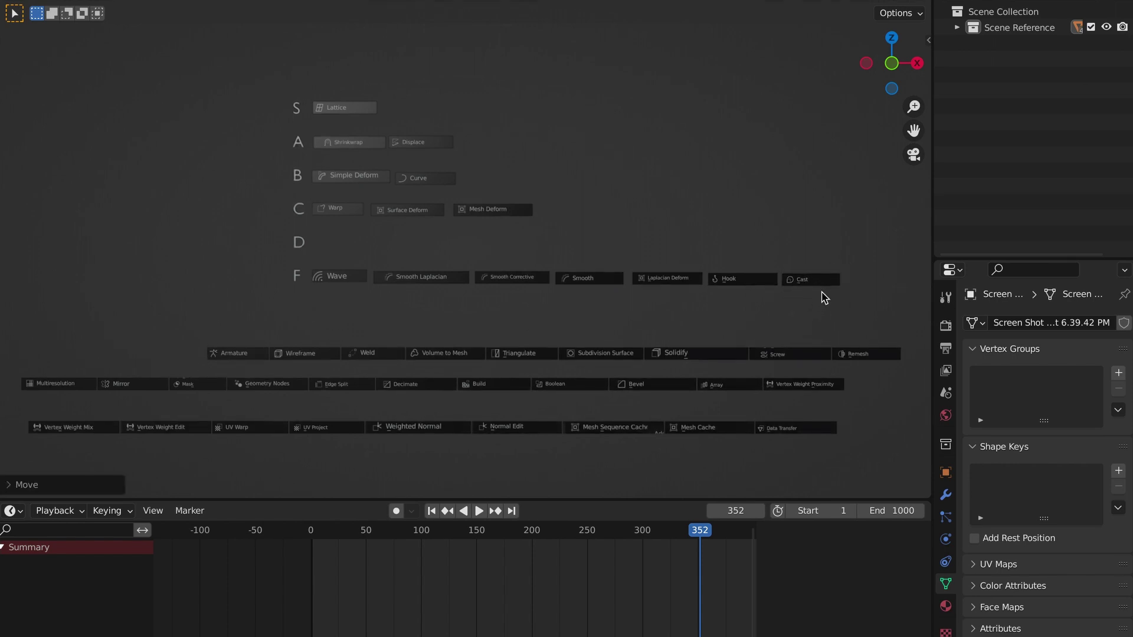
pyautogui.click(247, 357)
pyautogui.press('g')
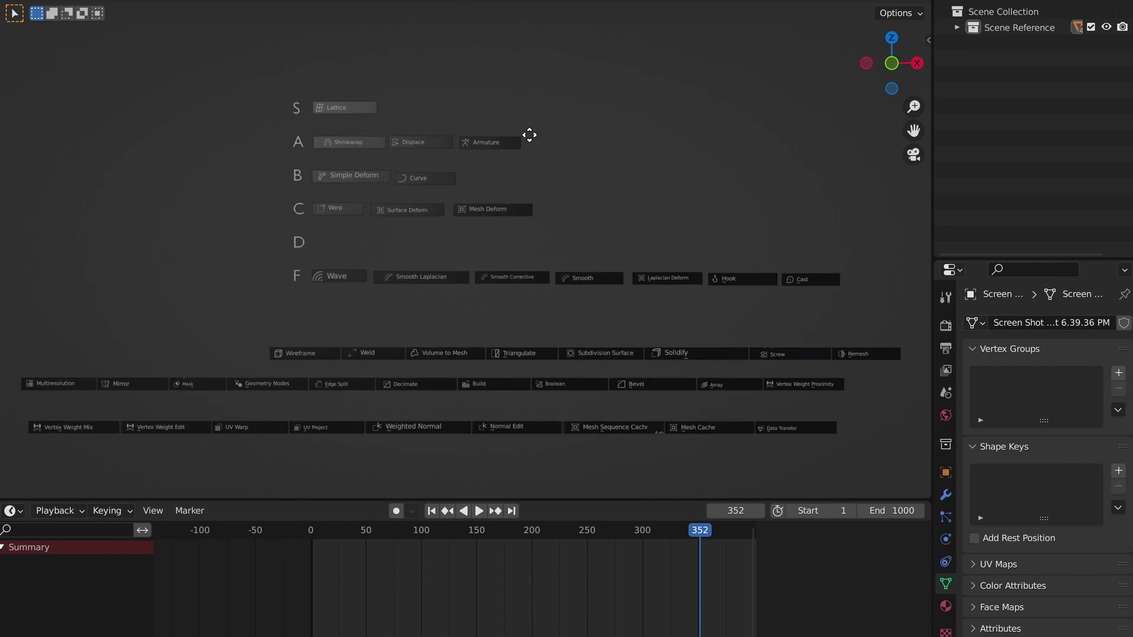
pyautogui.click(530, 135)
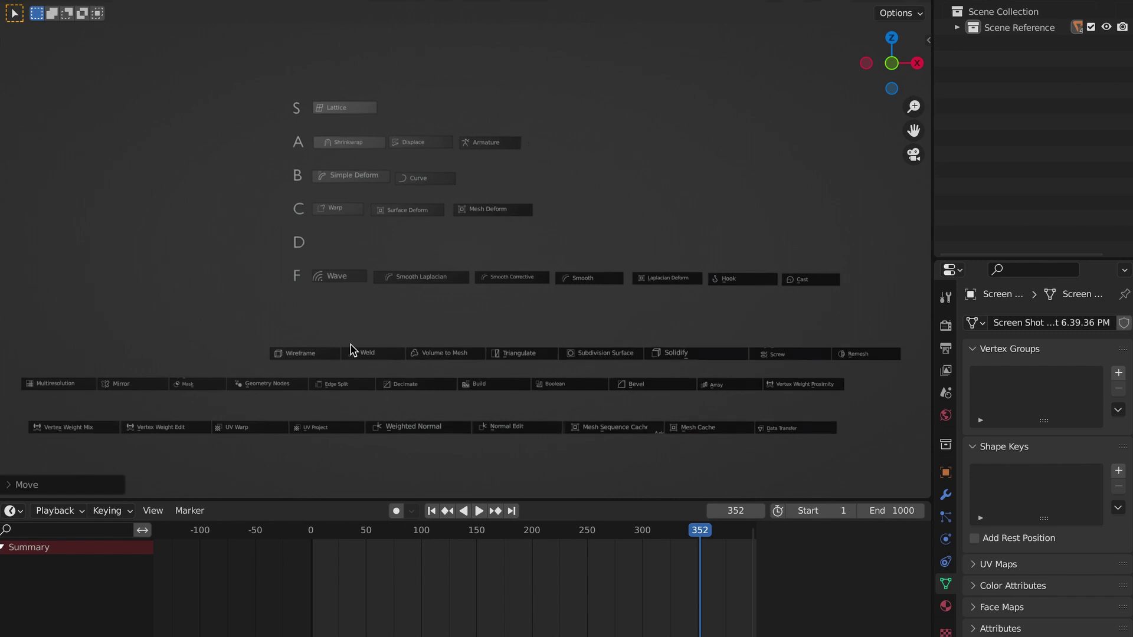
# - Place the Wireframe label after Curve in the B tier row and the Weld label after Cast in the F tier row
pyautogui.click(324, 360)
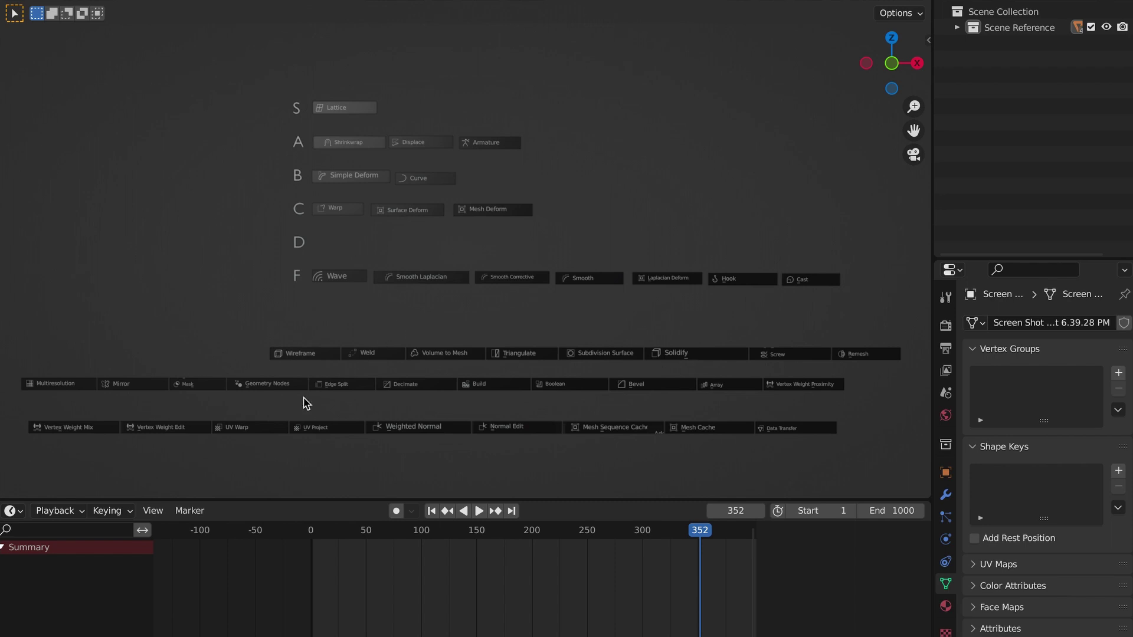
pyautogui.press('g')
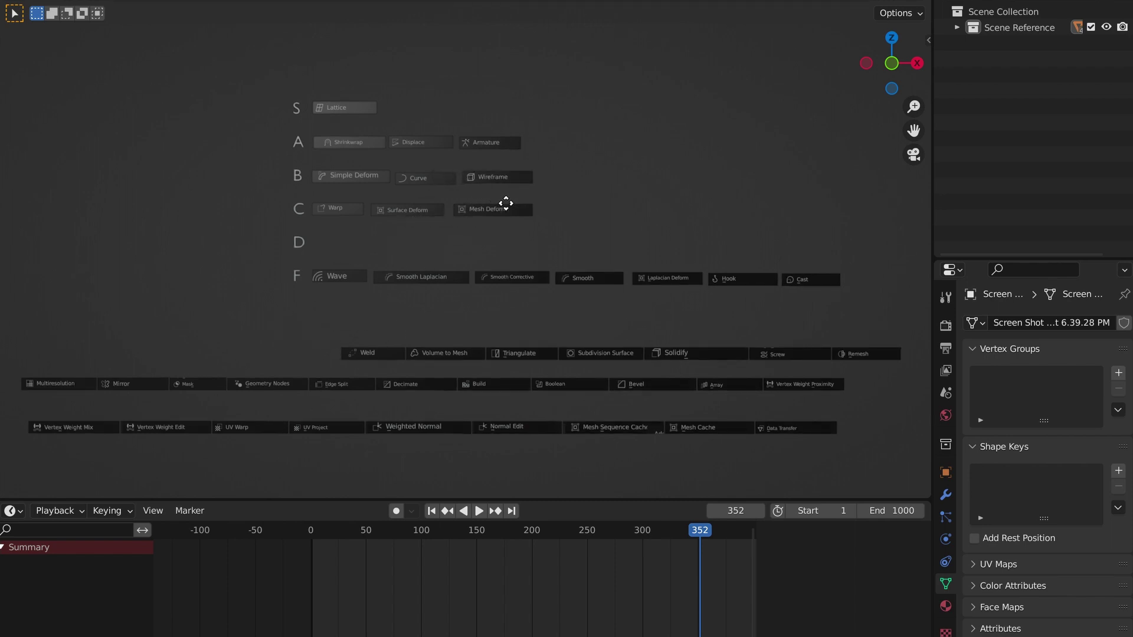
pyautogui.click(506, 203)
pyautogui.click(374, 358)
pyautogui.press('g')
pyautogui.click(874, 288)
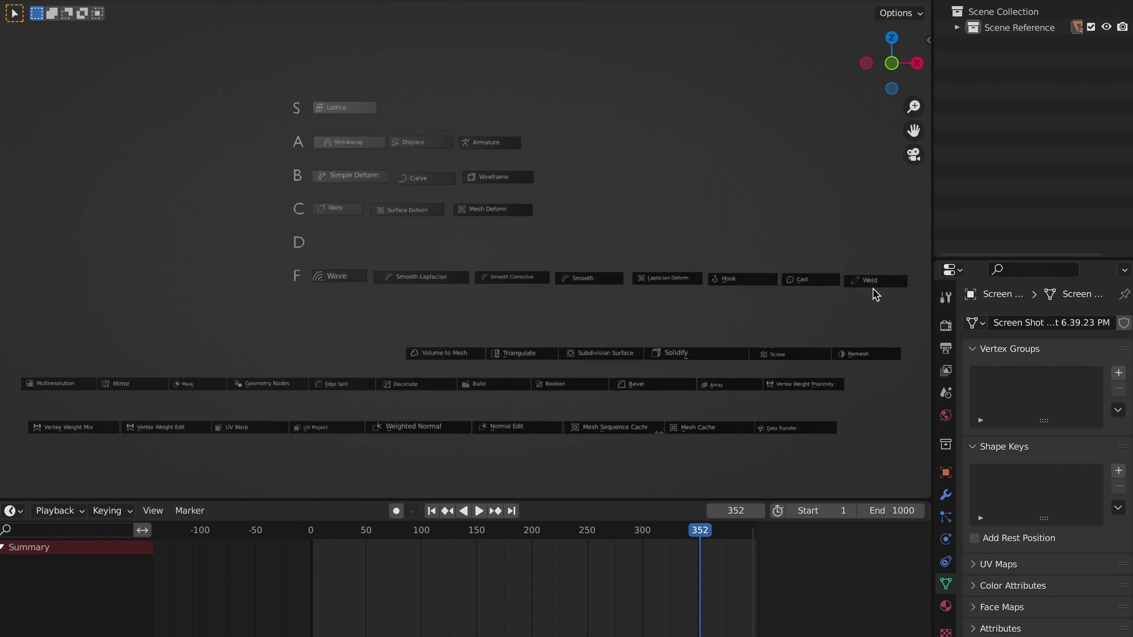
# - Place the Volume to Mesh label in the D tier row and the Triangulate label beside Wireframe in the B tier row
pyautogui.click(458, 356)
pyautogui.press('g')
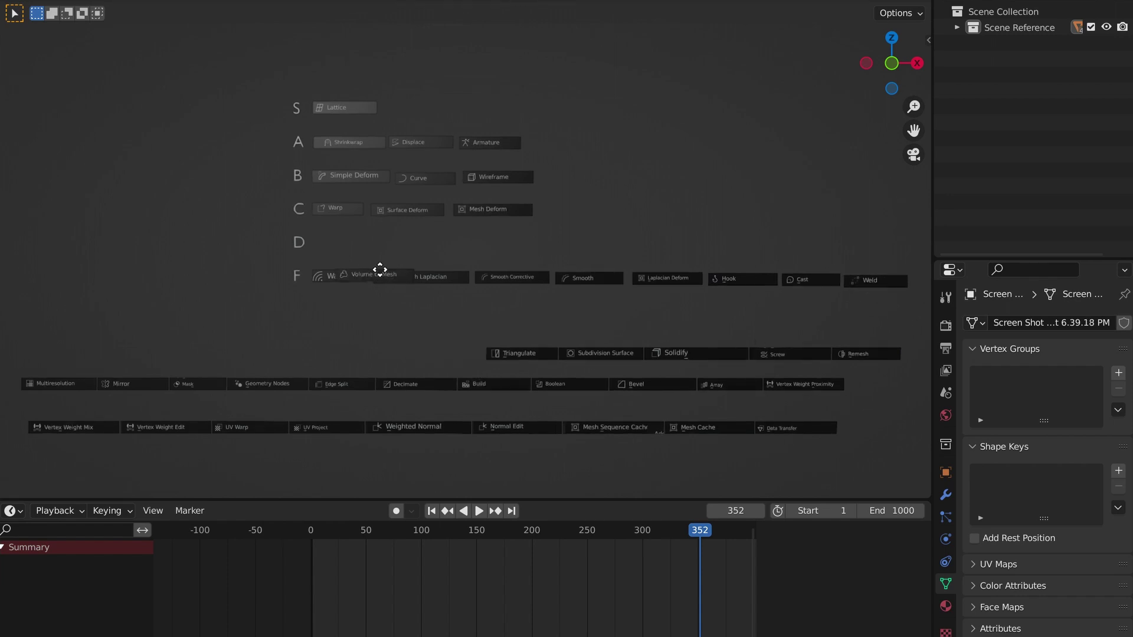
pyautogui.click(375, 249)
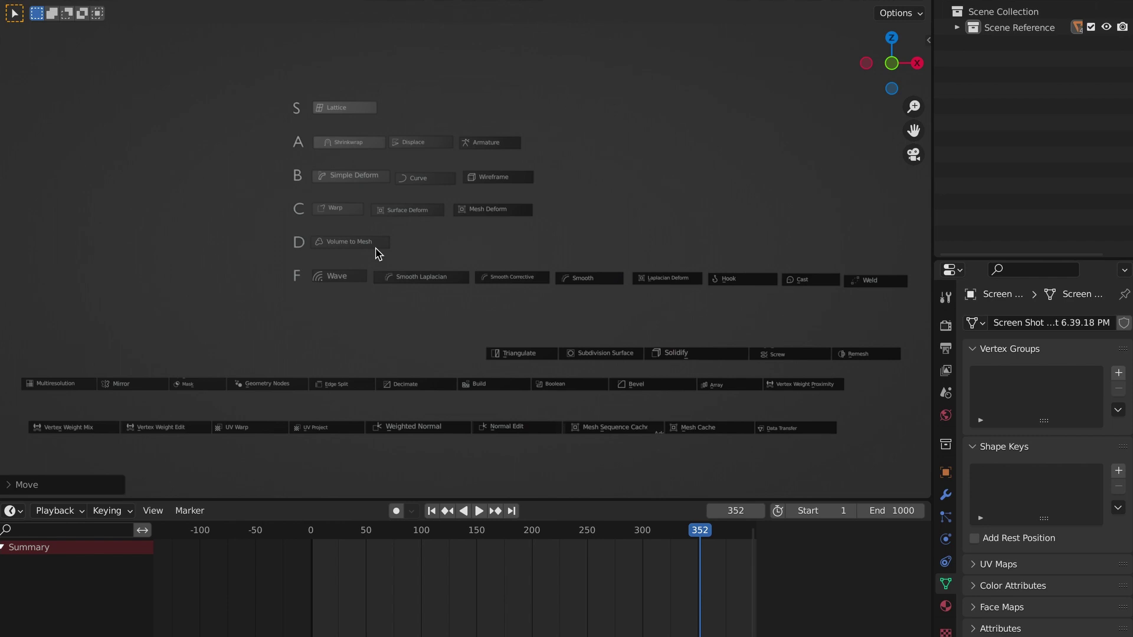
pyautogui.click(530, 362)
pyautogui.press('g')
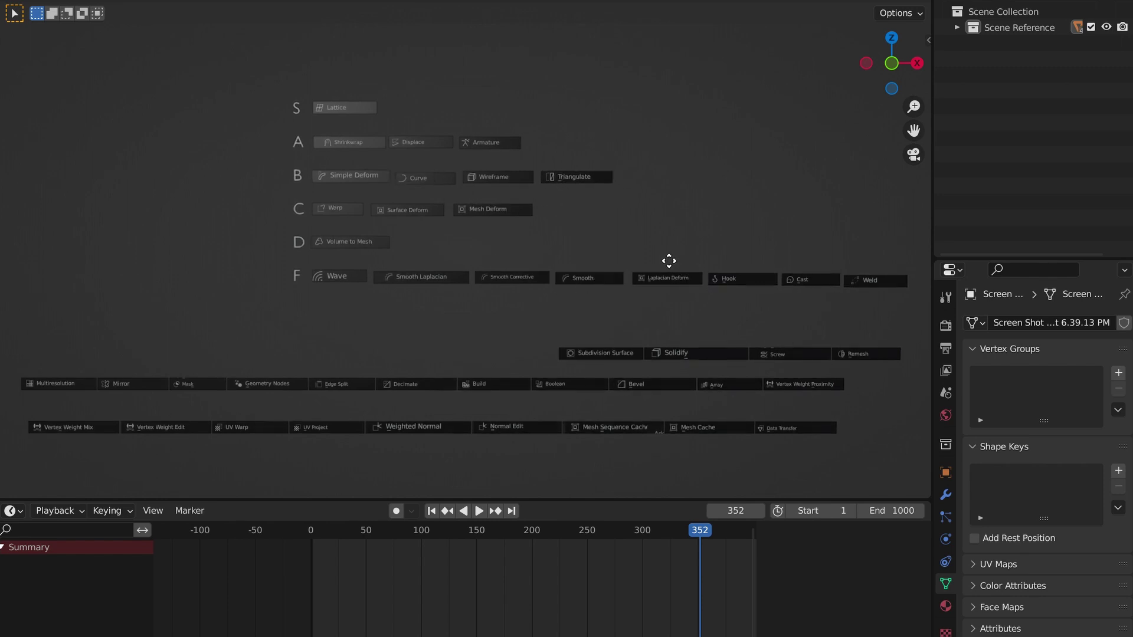
pyautogui.click(654, 227)
pyautogui.press('g')
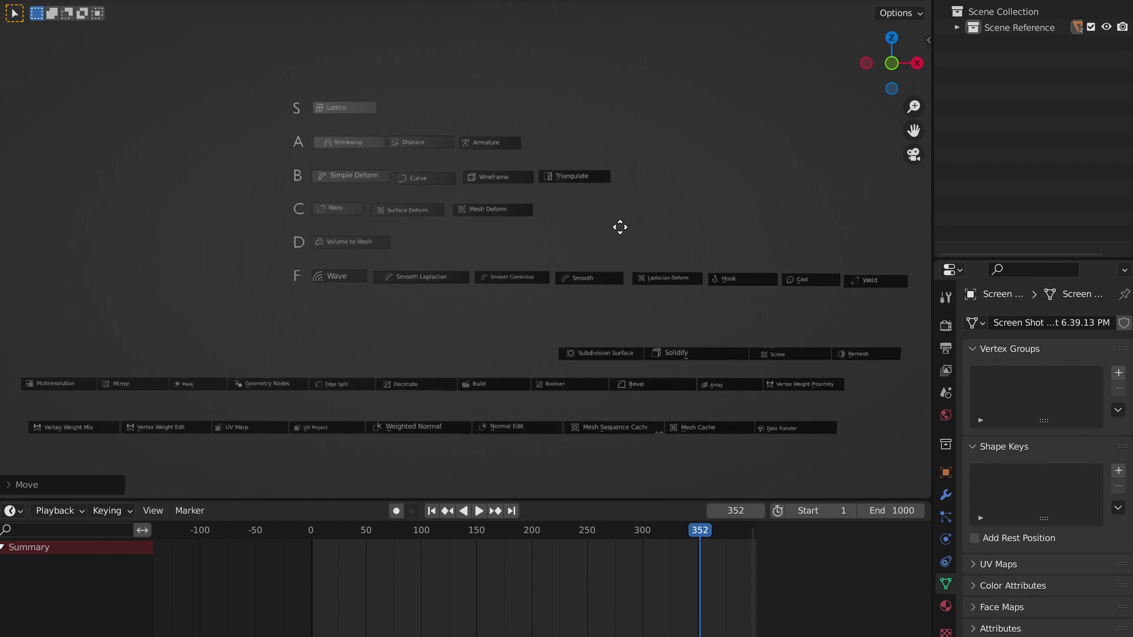
pyautogui.click(624, 227)
# - Add the Subdivision Surface and Solidify labels to the S tier row, after Lattice
pyautogui.click(613, 354)
pyautogui.press('g')
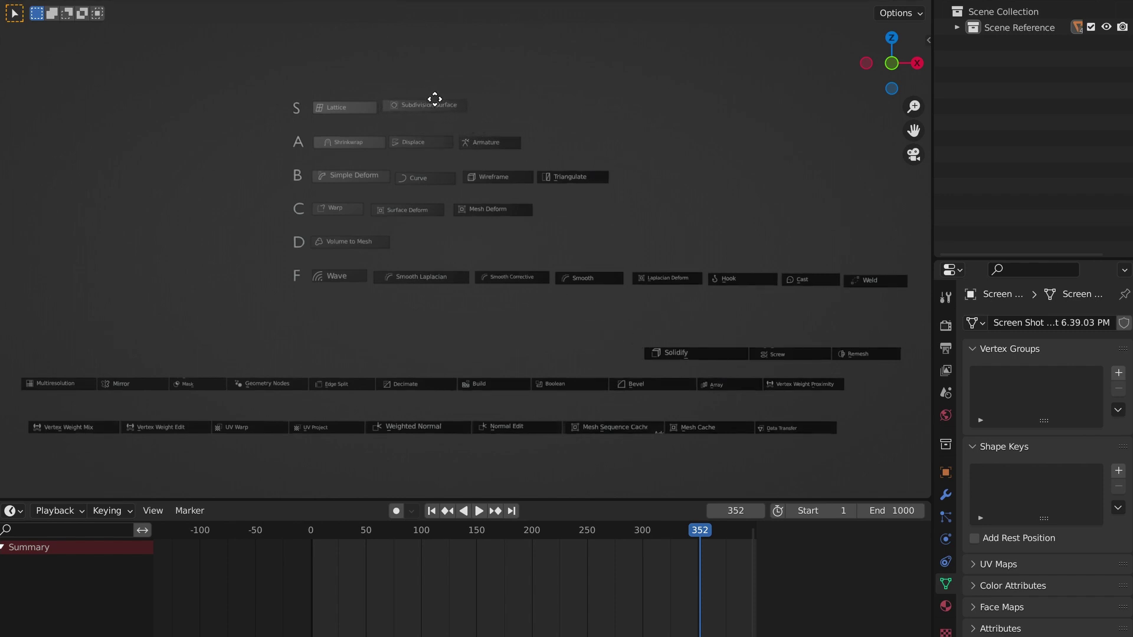
pyautogui.click(434, 102)
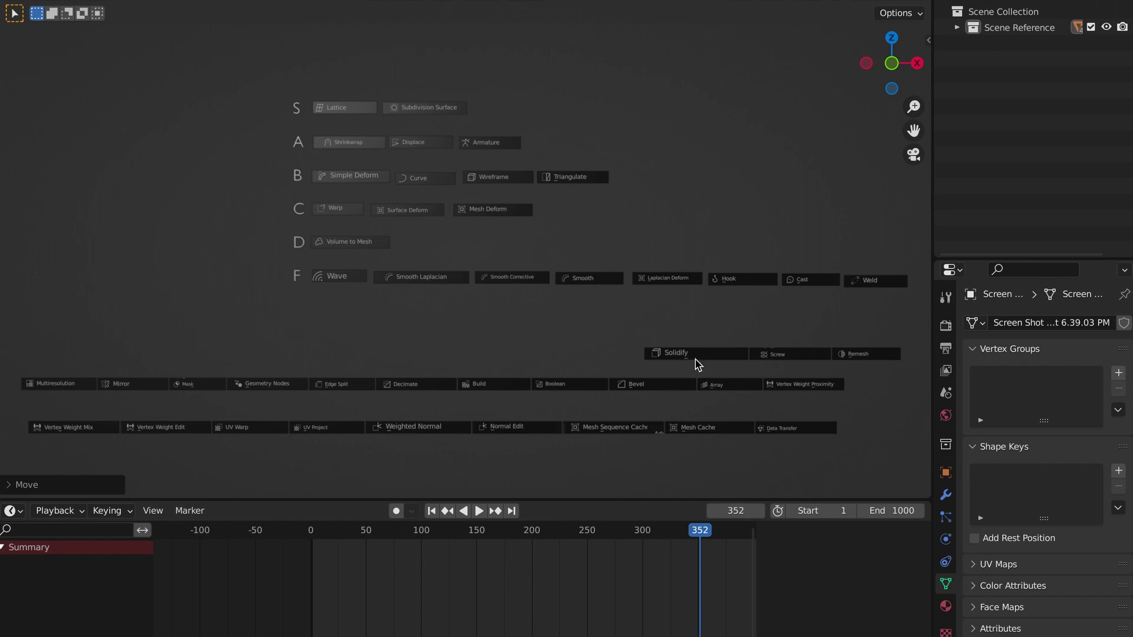
pyautogui.press('g')
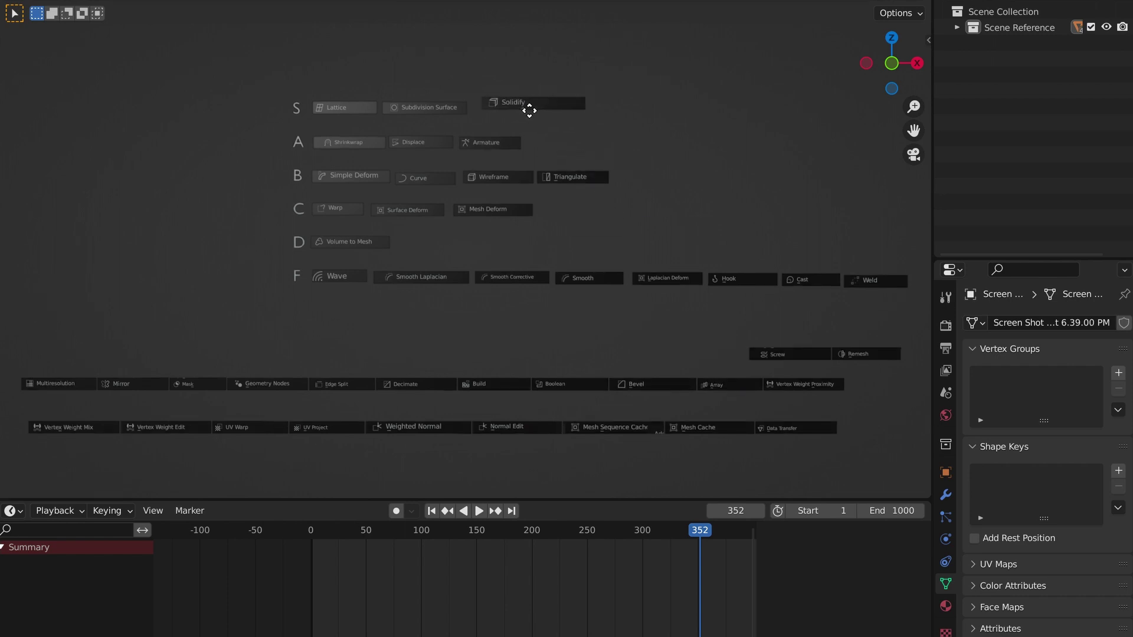
pyautogui.click(522, 113)
# - Place the Screw label after Mesh Deform in the C tier row and the Remesh label after Triangulate in the B tier row
pyautogui.click(785, 357)
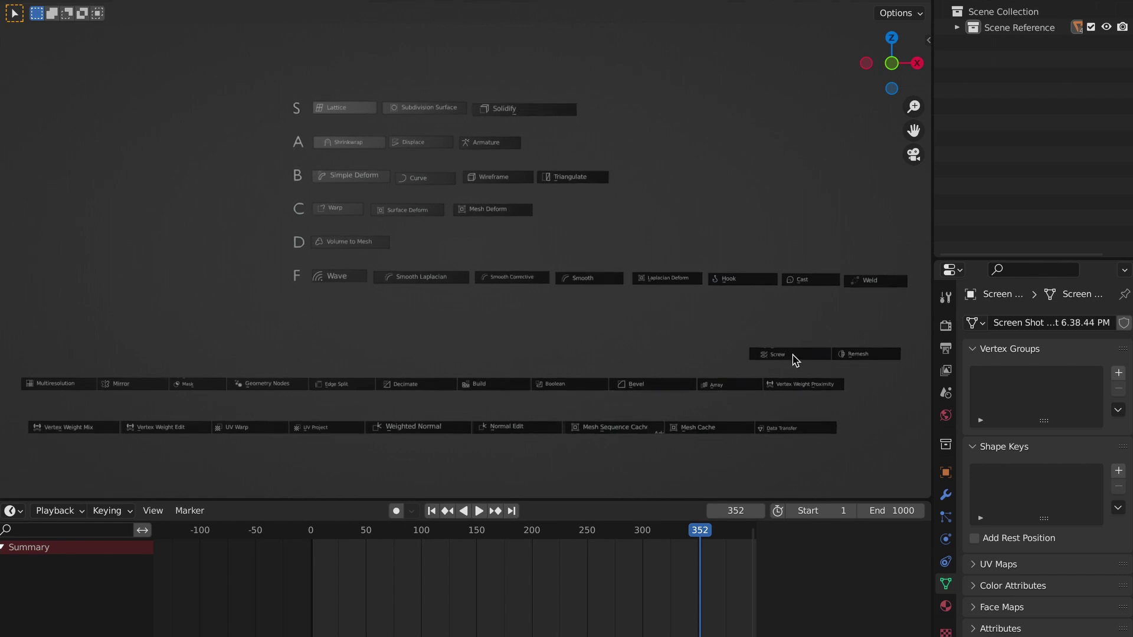
pyautogui.press('g')
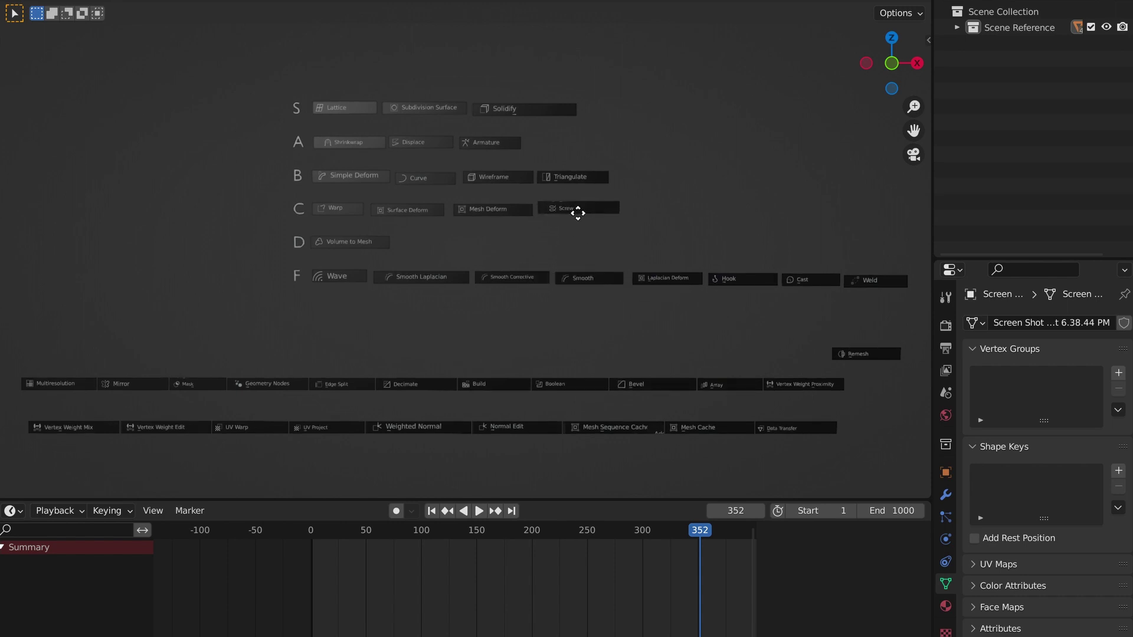
pyautogui.click(580, 213)
pyautogui.click(850, 361)
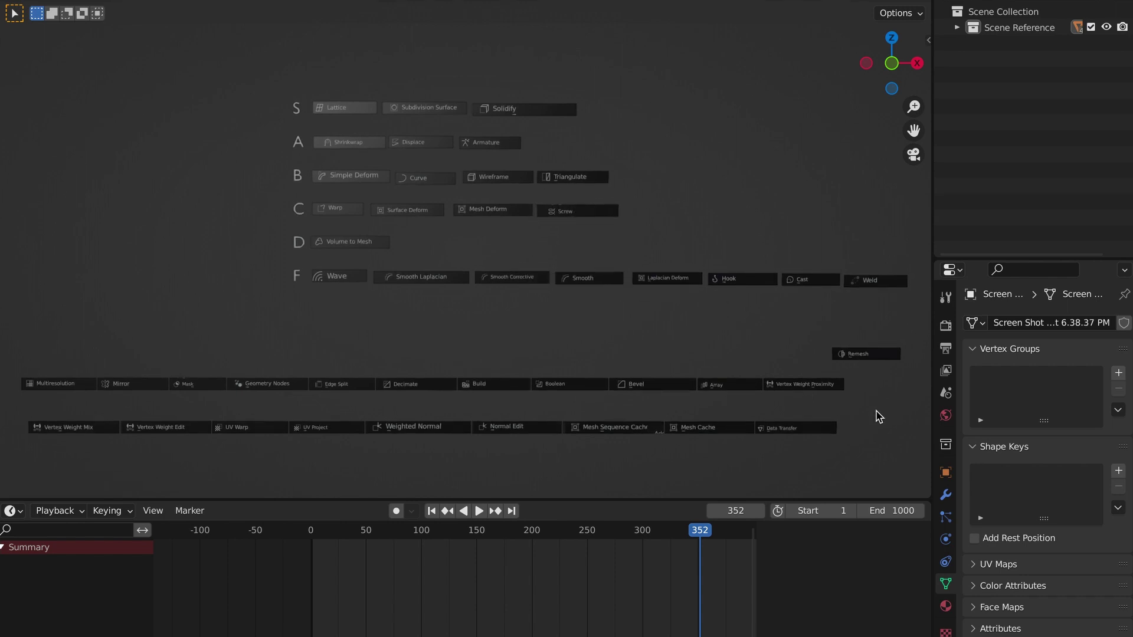
pyautogui.press('g')
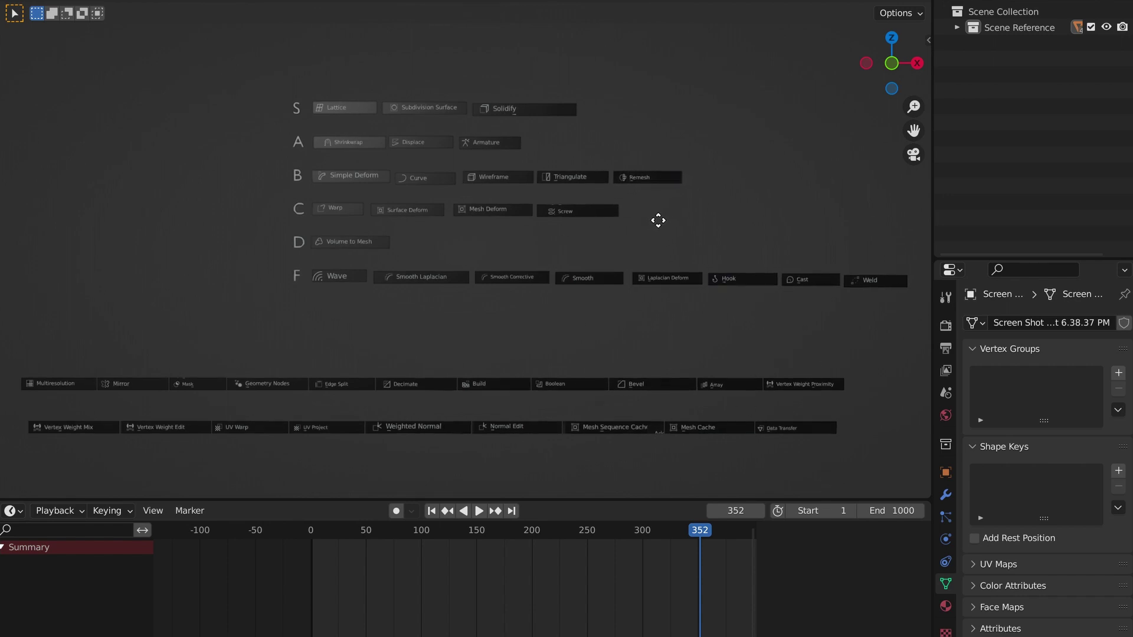
pyautogui.click(662, 222)
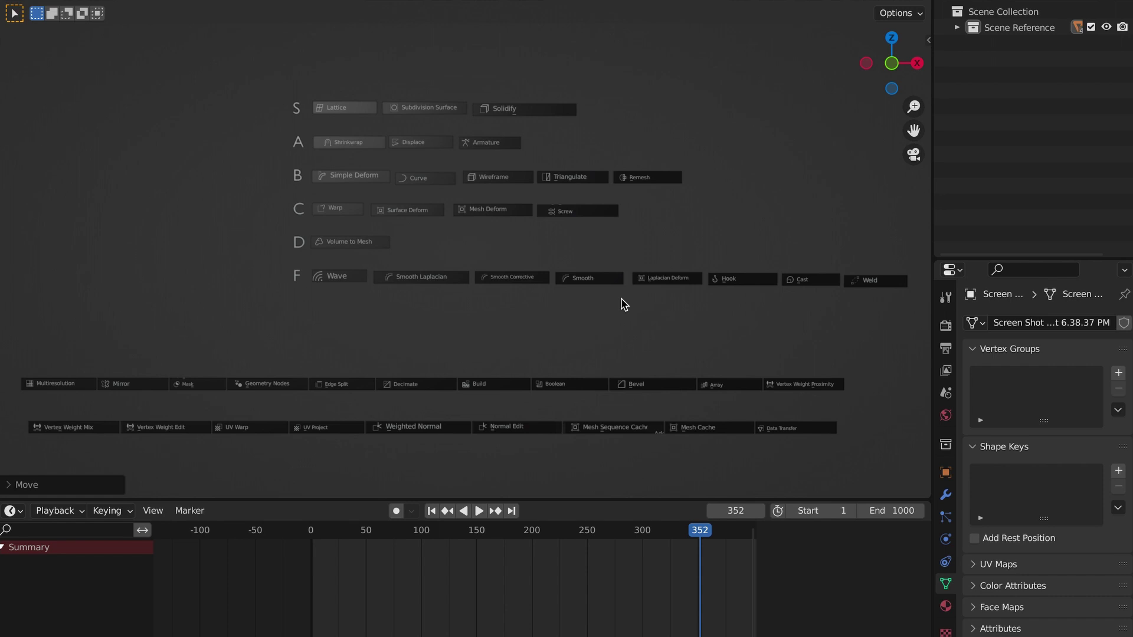
# - Move the Multiresolution label to the end of the B tier row and the Mirror label after Armature in the A tier row
pyautogui.click(78, 387)
pyautogui.press('g')
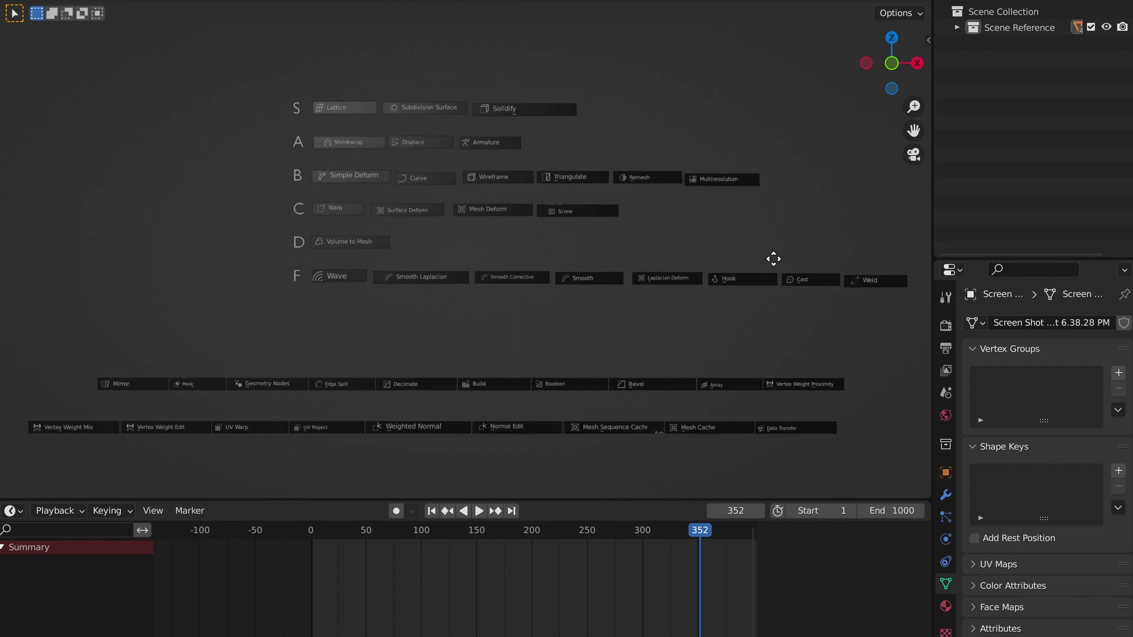
pyautogui.click(773, 257)
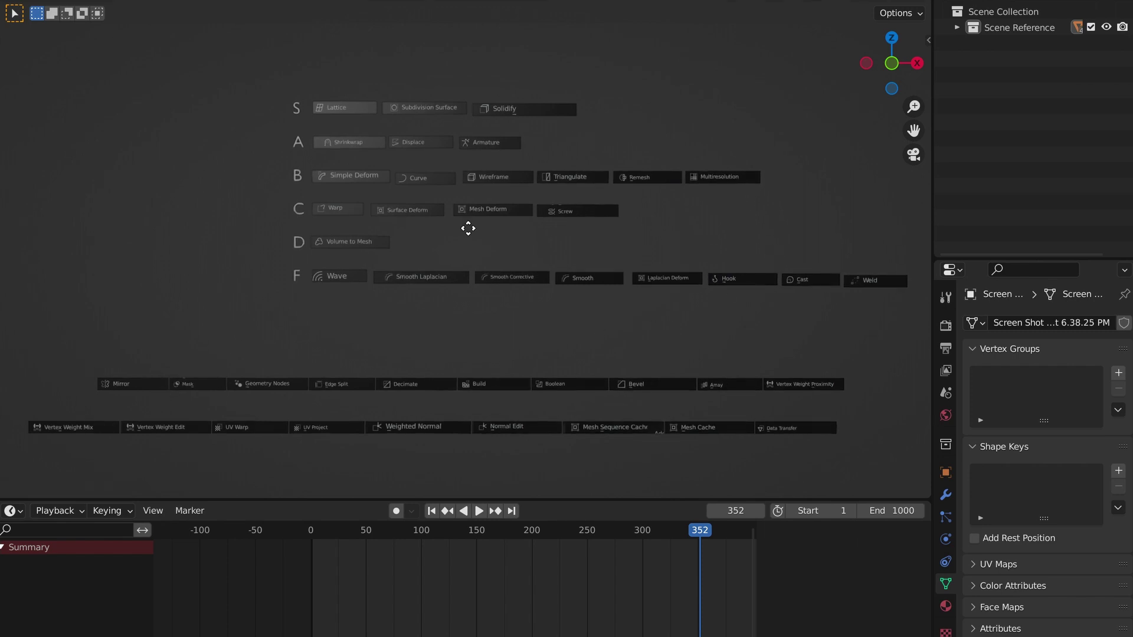
pyautogui.press('g')
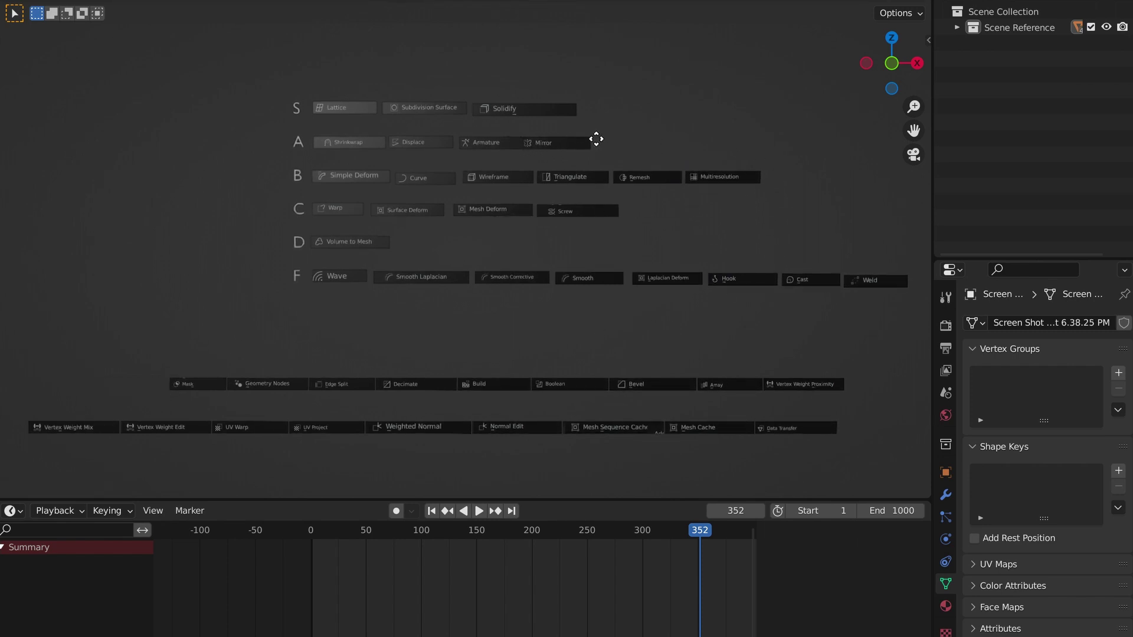
pyautogui.click(597, 140)
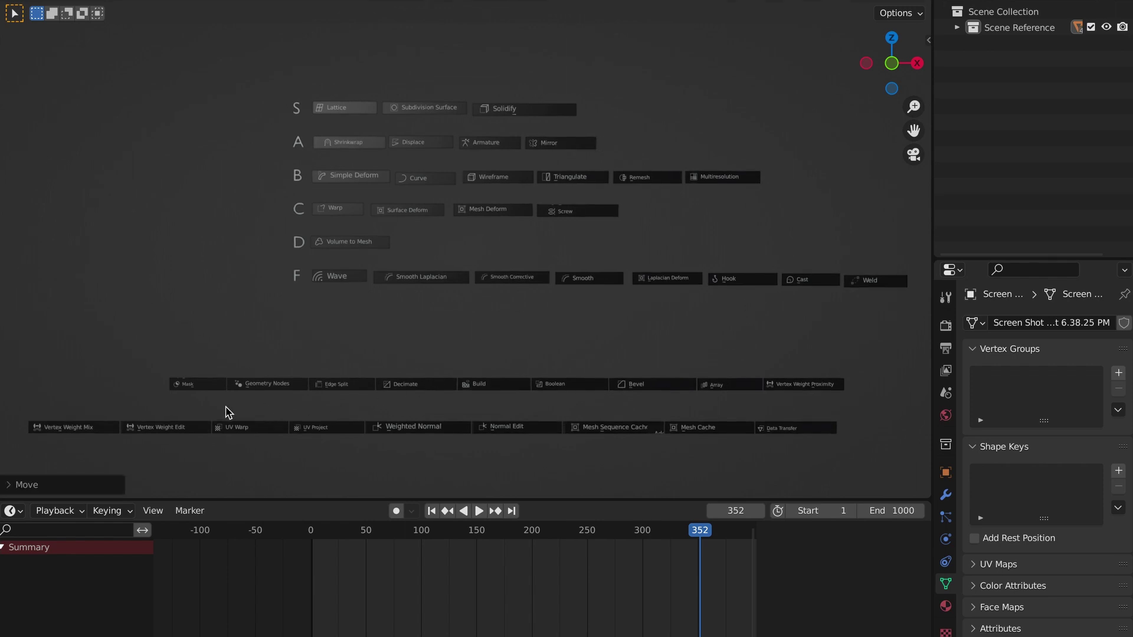
# - Start a second F tier line under Wave with the Mask label, and place Geometry Nodes after Volume to Mesh in the D tier row
pyautogui.click(208, 387)
pyautogui.press('g')
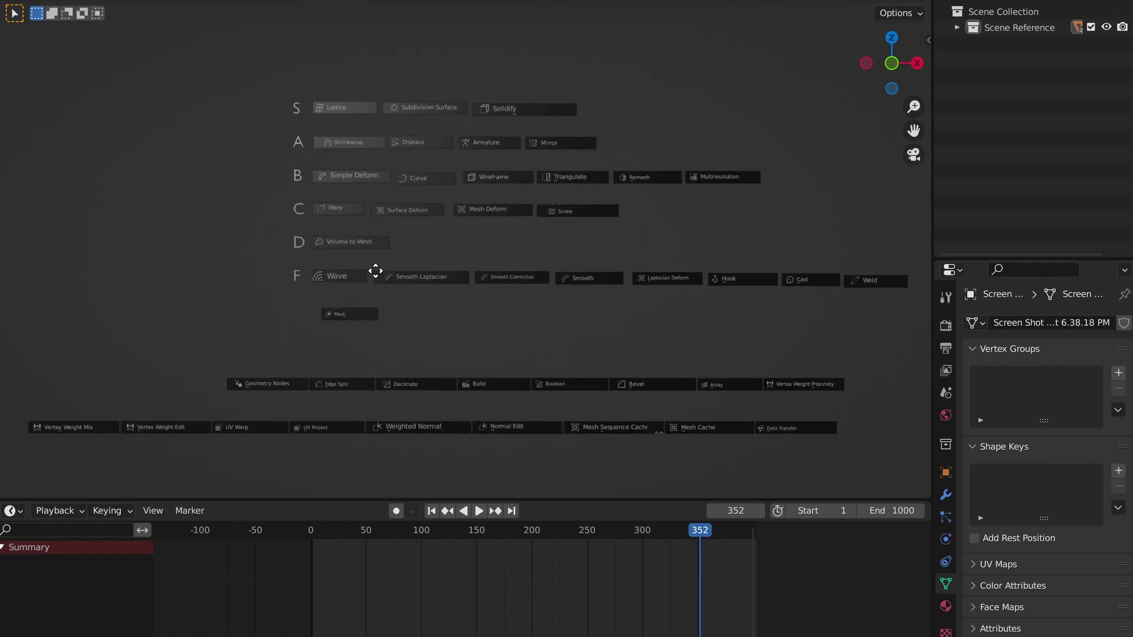
pyautogui.click(386, 269)
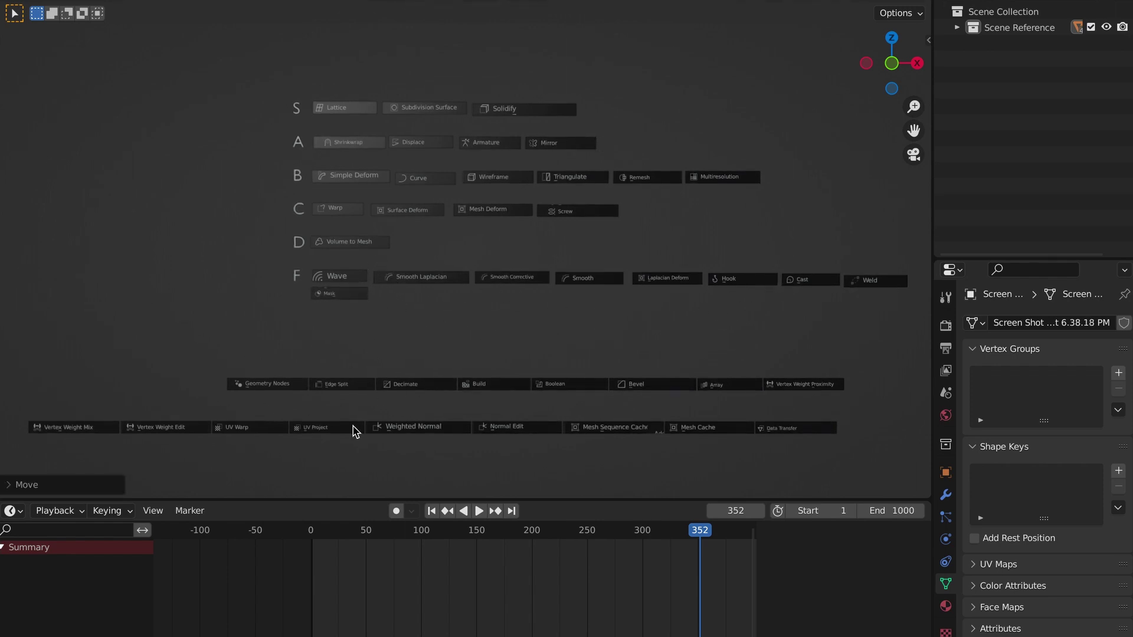
pyautogui.click(281, 389)
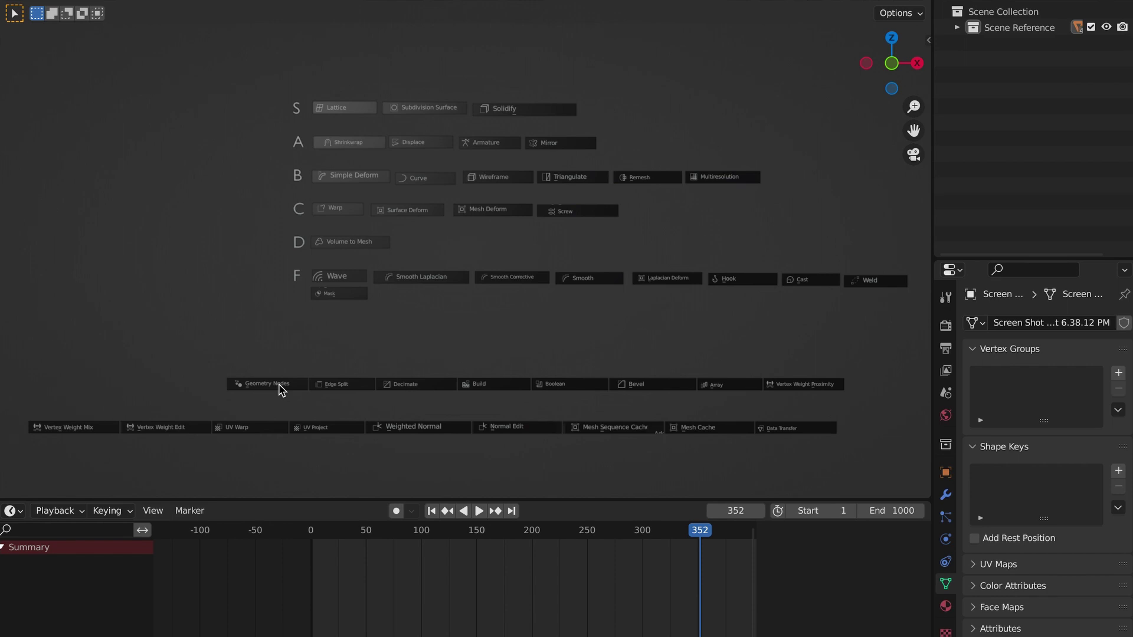
pyautogui.moveTo(271, 390); pyautogui.dragTo(445, 250)
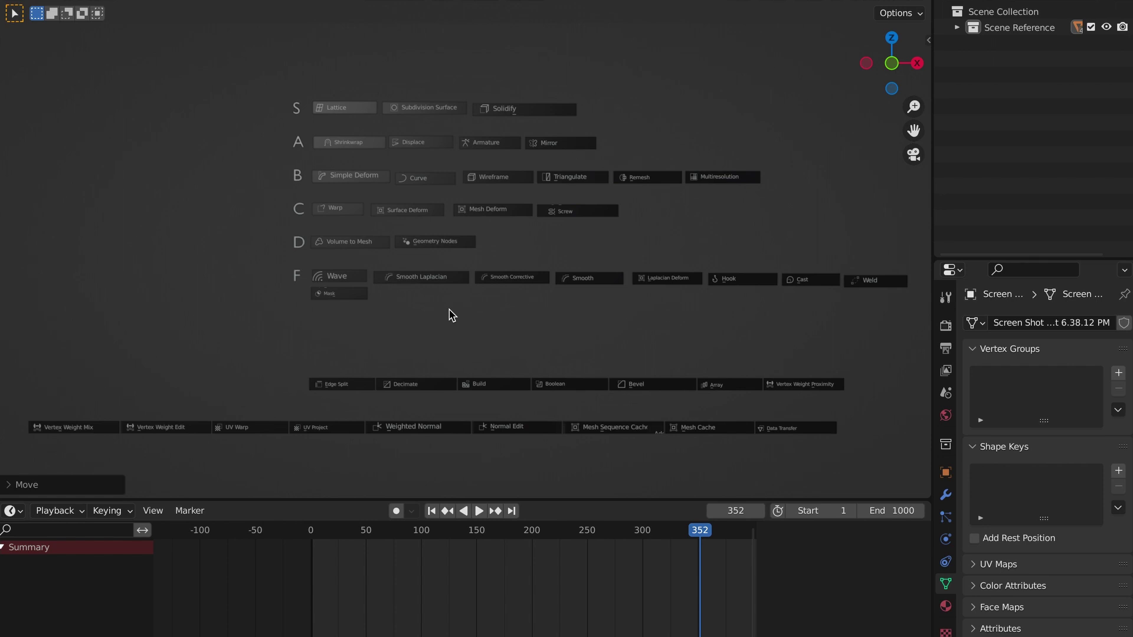
# - Place the Edge Split label after Screw in the C tier row and the Decimate label after Mirror in the A tier row
pyautogui.click(353, 393)
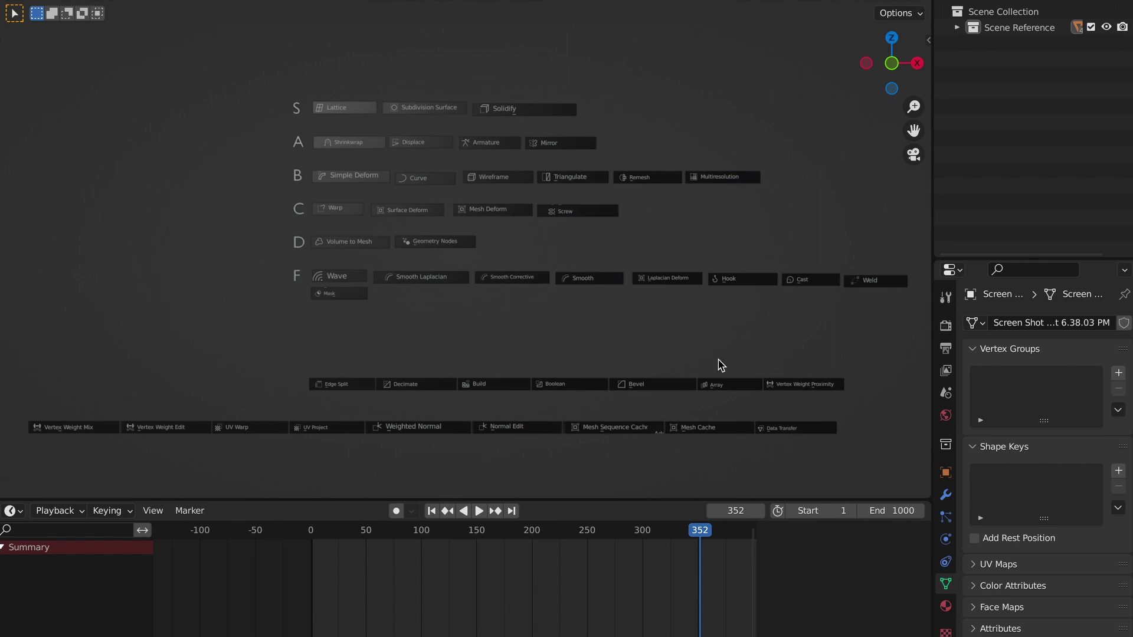
pyautogui.click(945, 517)
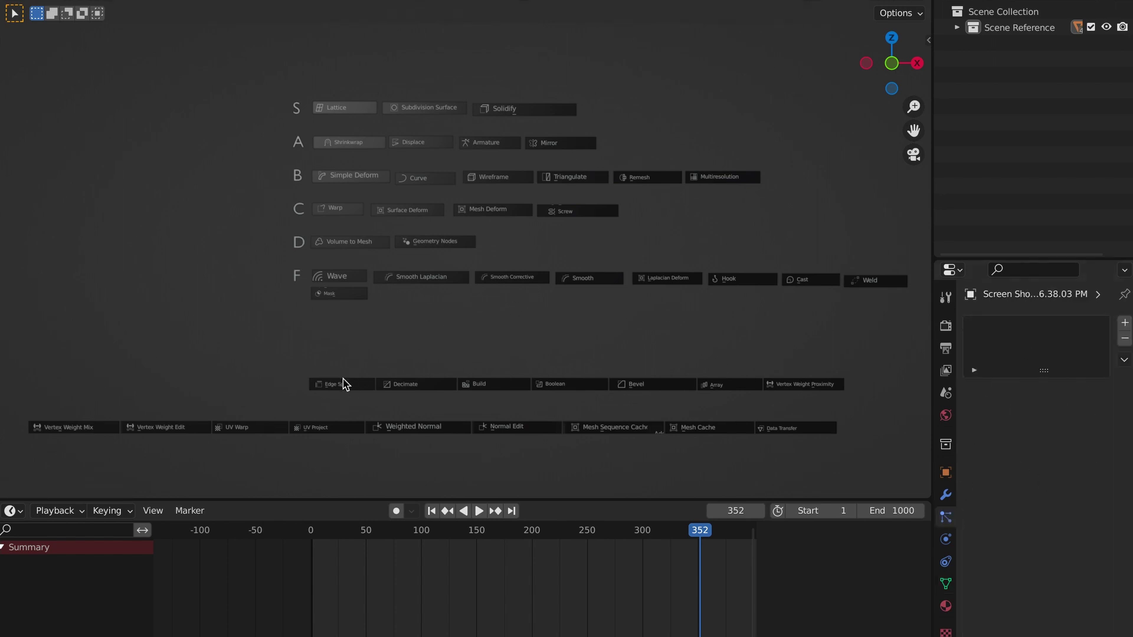
pyautogui.press('g')
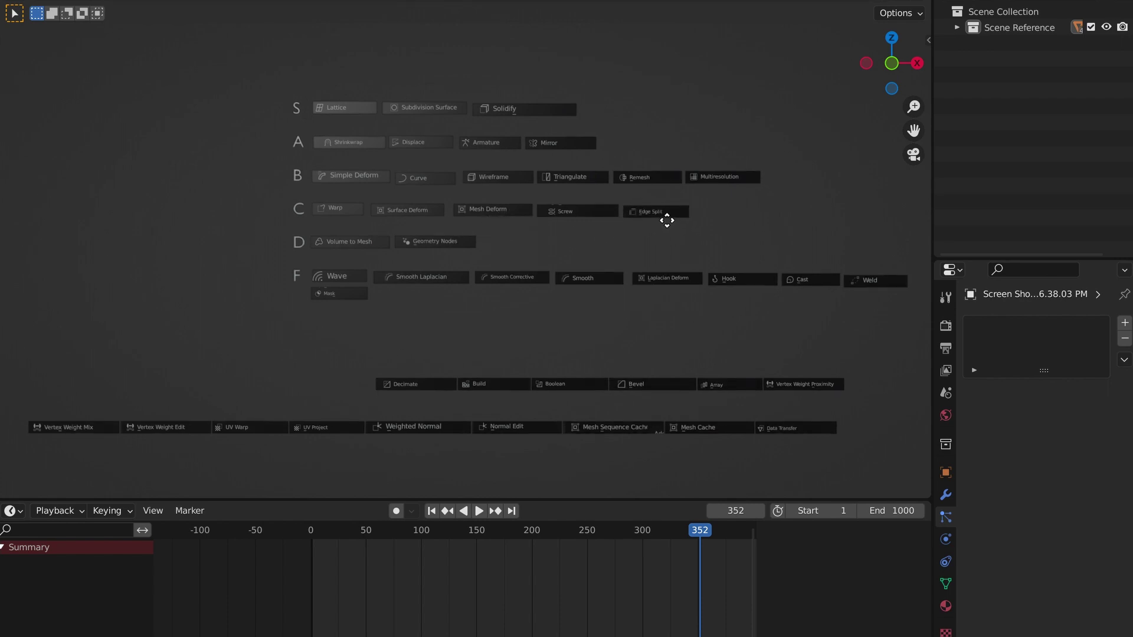
pyautogui.click(670, 228)
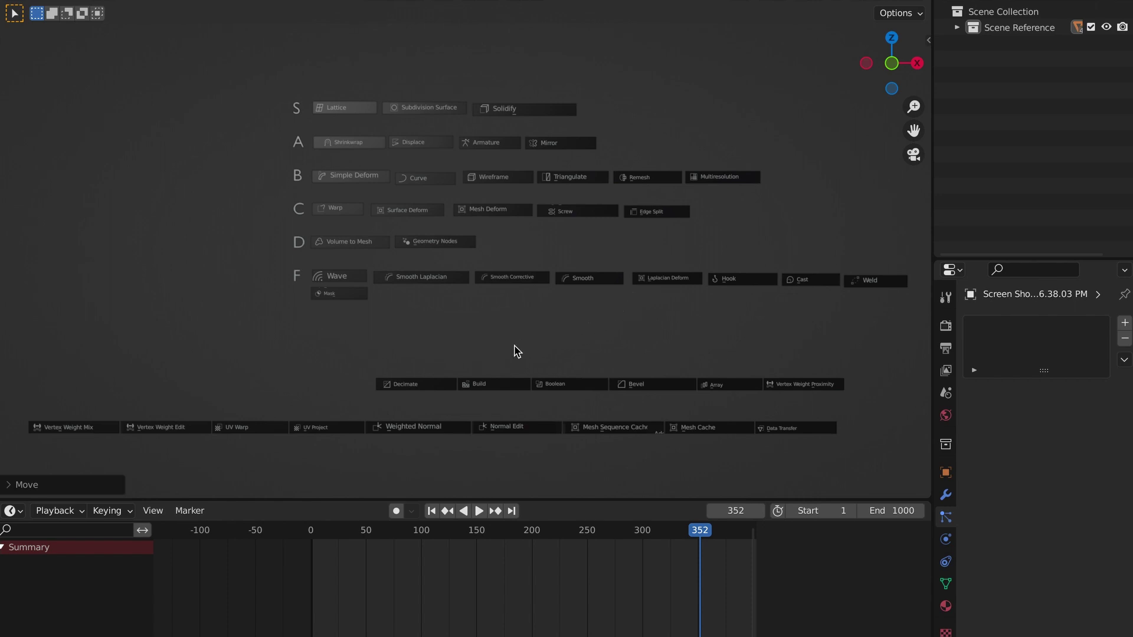
pyautogui.press('g')
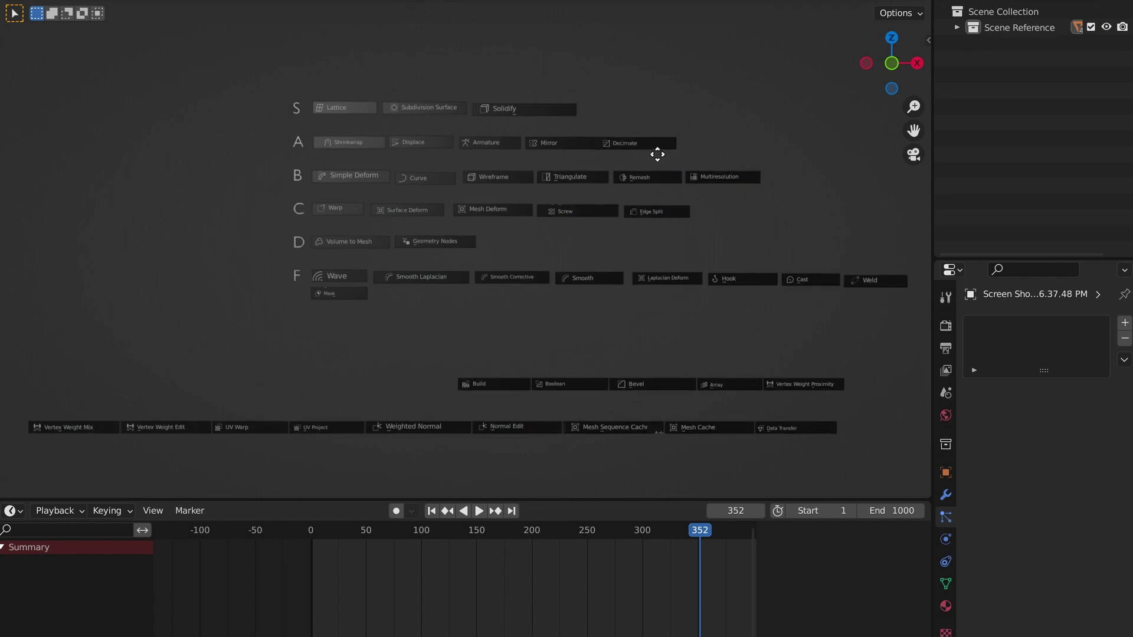
pyautogui.click(661, 156)
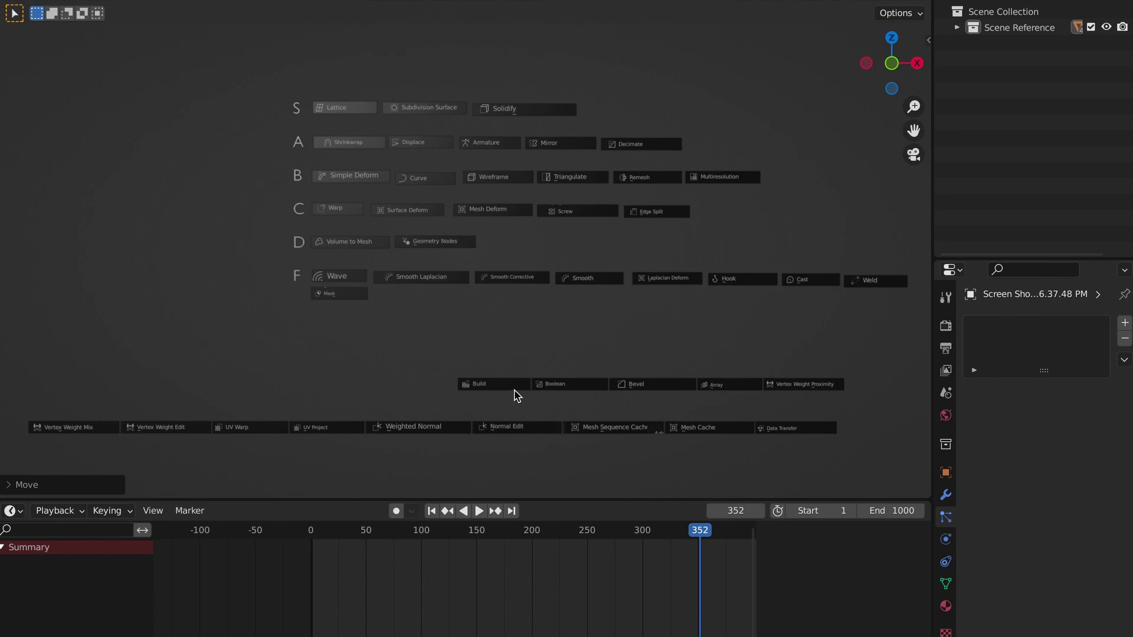
# - Place the Build label beside Mask in the second F tier line and the Boolean label at the end of the B tier row
pyautogui.moveTo(514, 392); pyautogui.dragTo(422, 301)
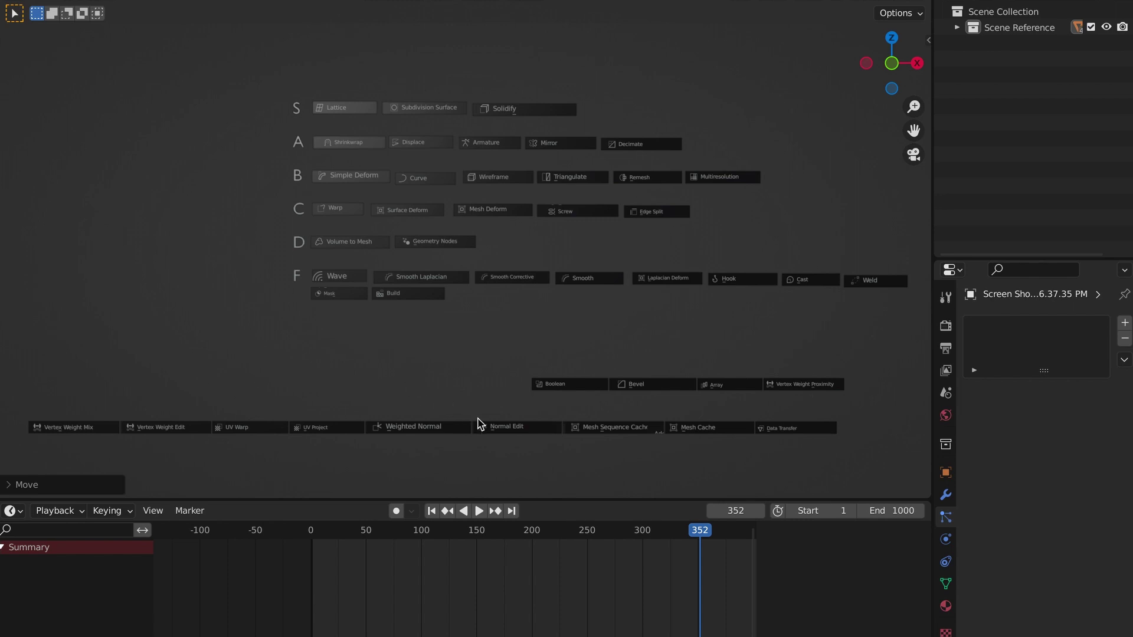
pyautogui.click(567, 387)
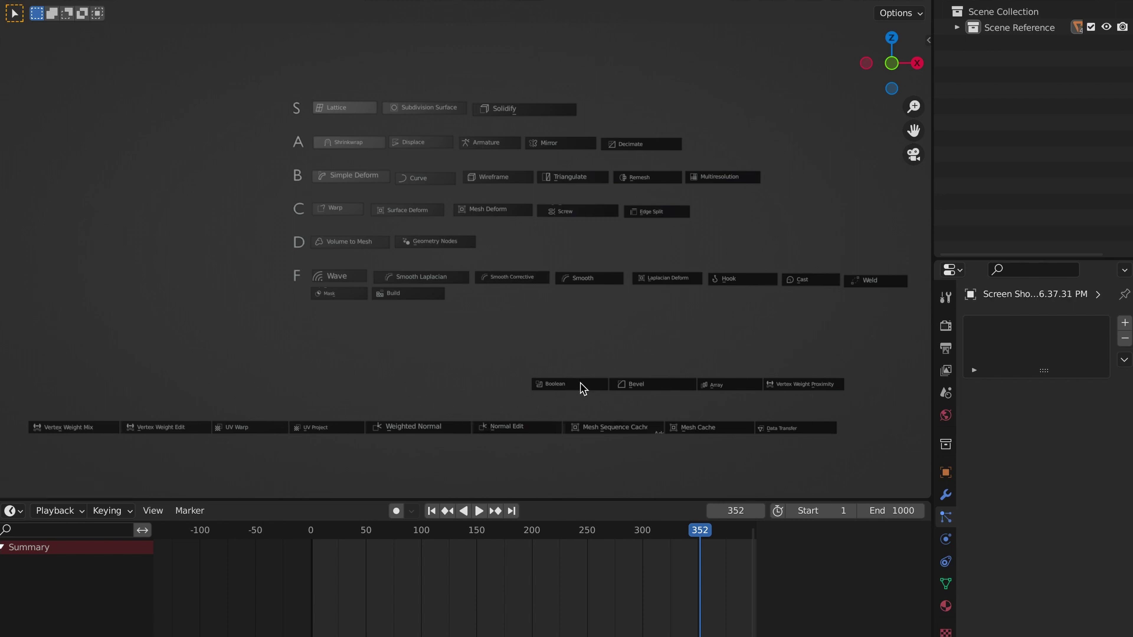
pyautogui.press('g')
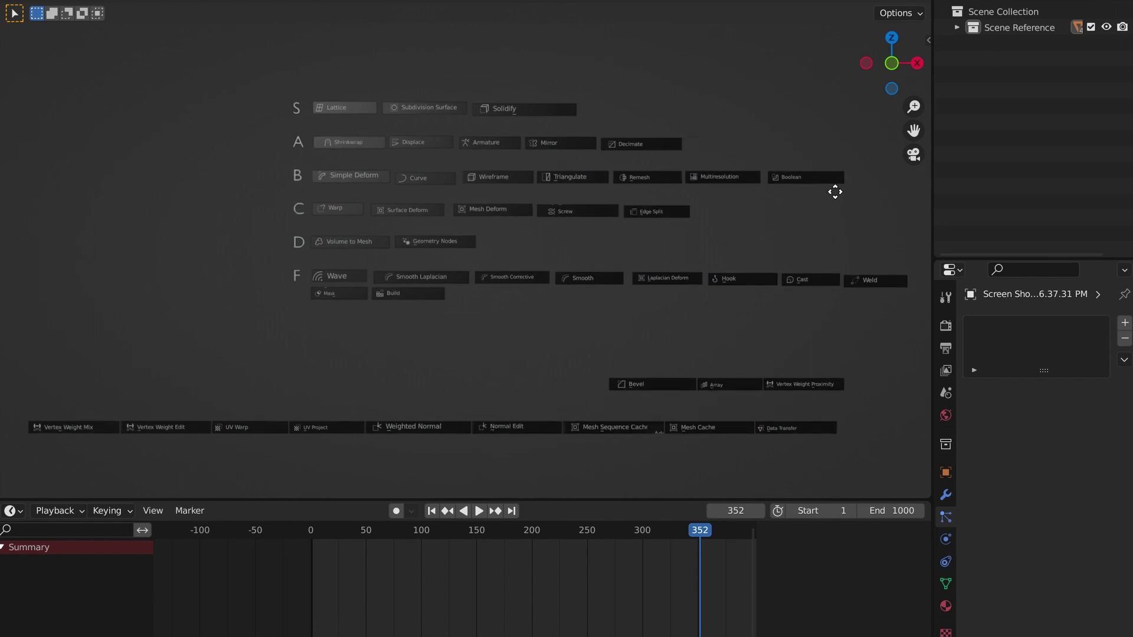
pyautogui.click(835, 193)
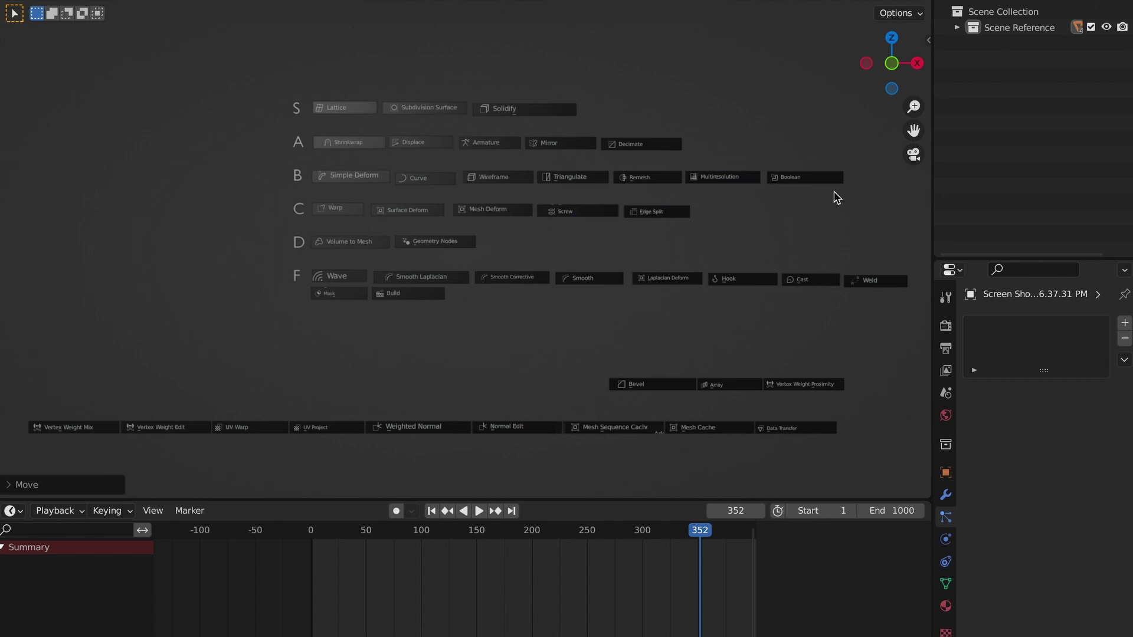
# - Show the Bool Tool add-on's section in the 3D viewport sidebar
pyautogui.click(928, 40)
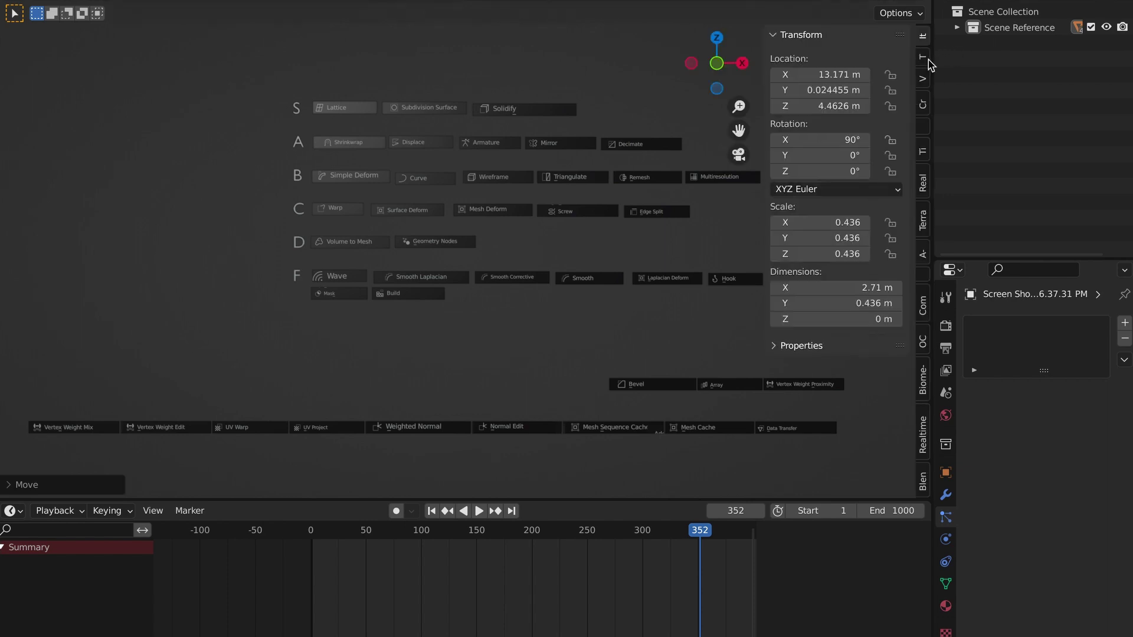
pyautogui.click(923, 57)
pyautogui.click(924, 71)
pyautogui.scroll(-2, 925, 68)
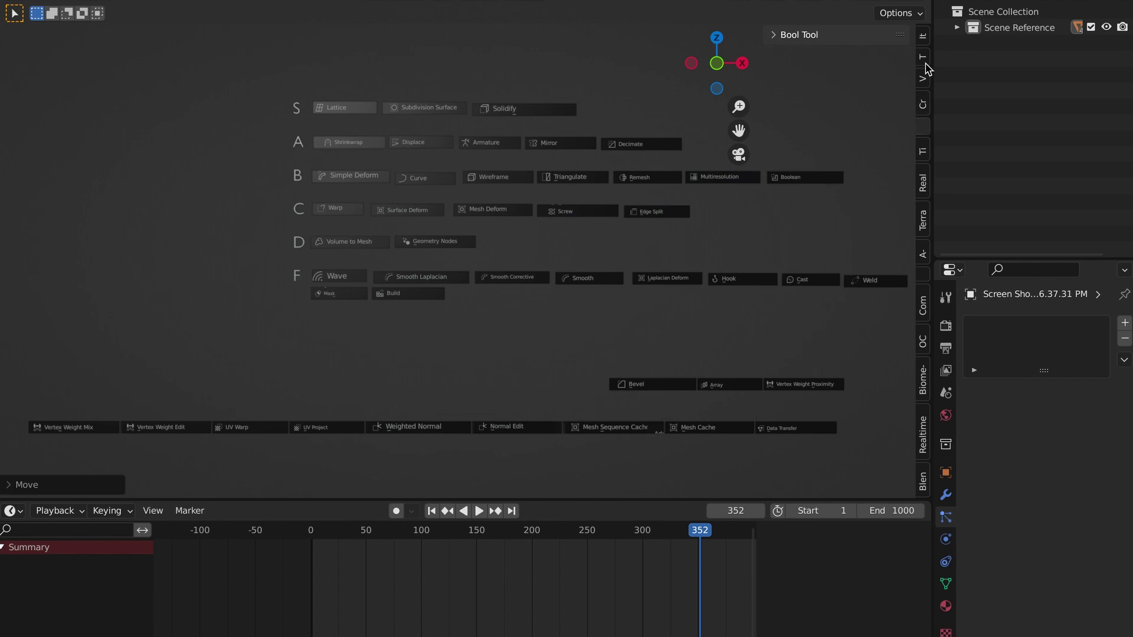
# - Look over the Bool Tool add-on's Auto Boolean and Brush Boolean operations, and hide the viewport sidebar
pyautogui.click(792, 36)
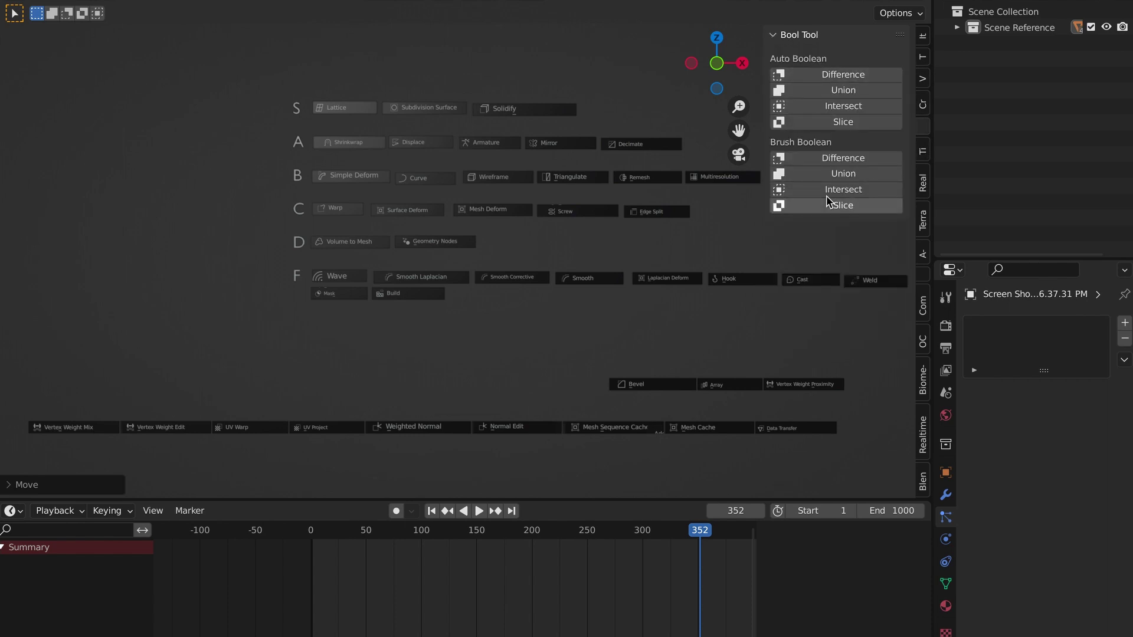
pyautogui.click(785, 37)
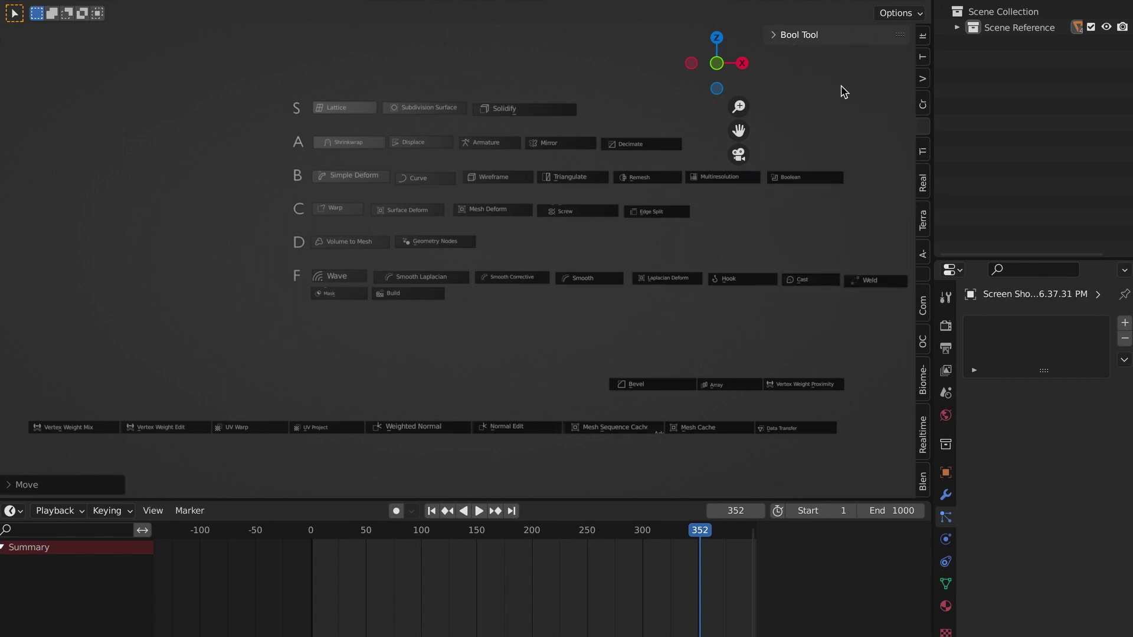
pyautogui.press('n')
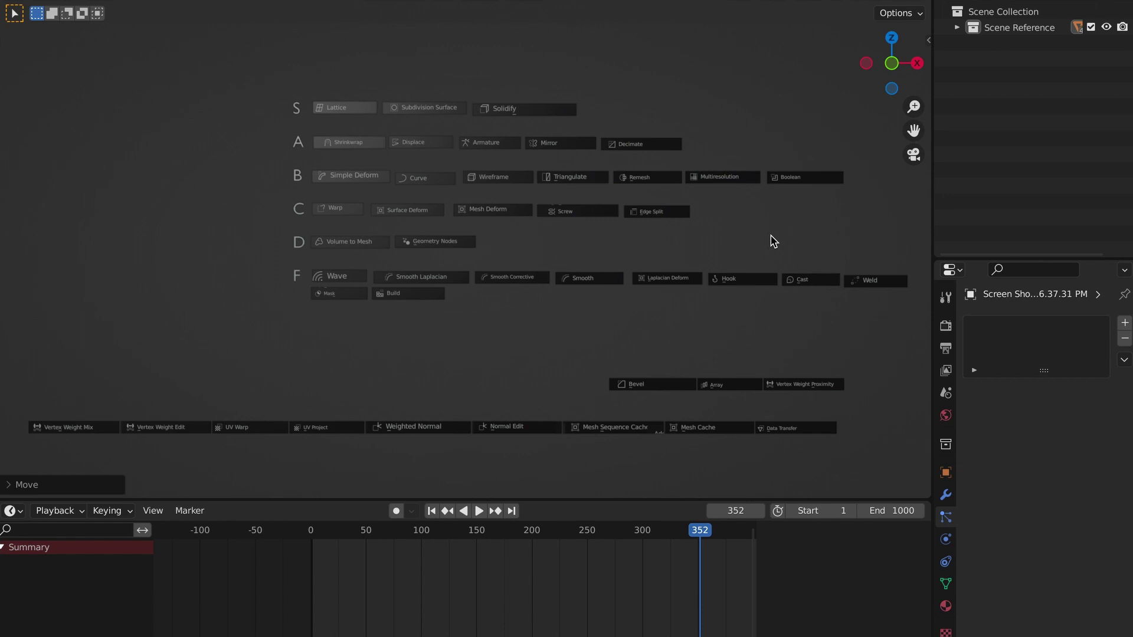
# - Place the Bevel label after Boolean at the end of the B tier row
pyautogui.click(656, 388)
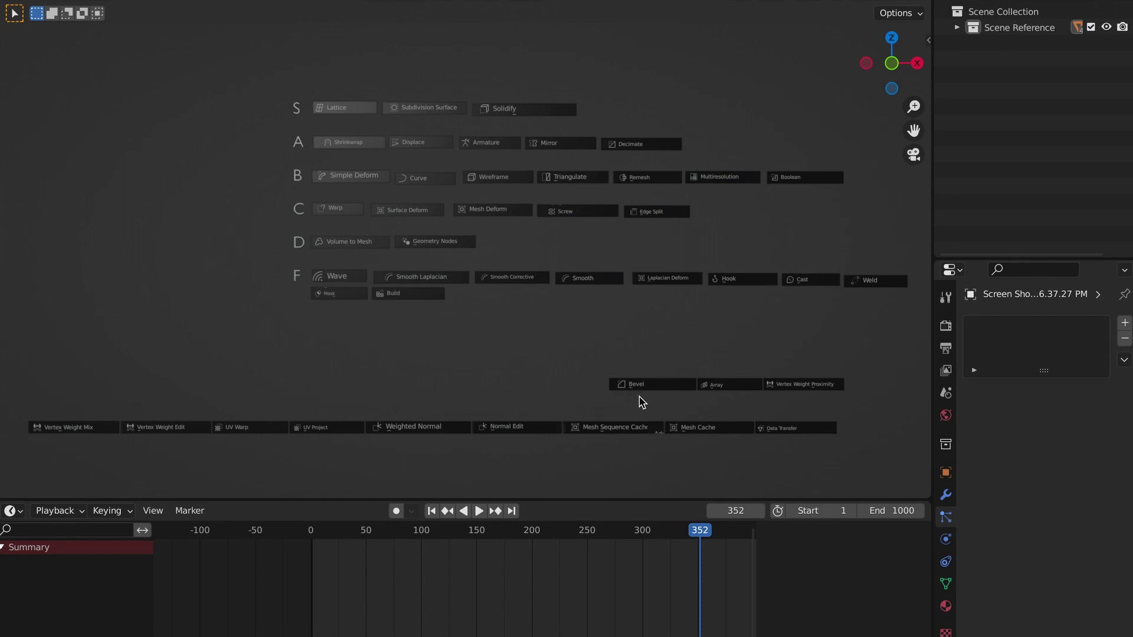
pyautogui.press('g')
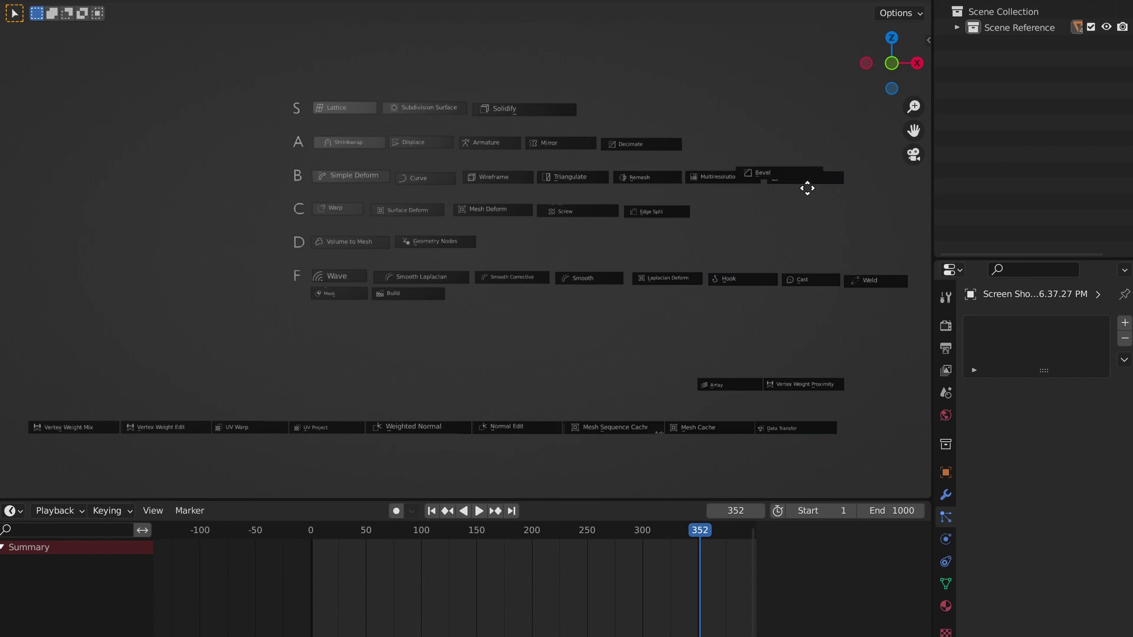
pyautogui.click(878, 186)
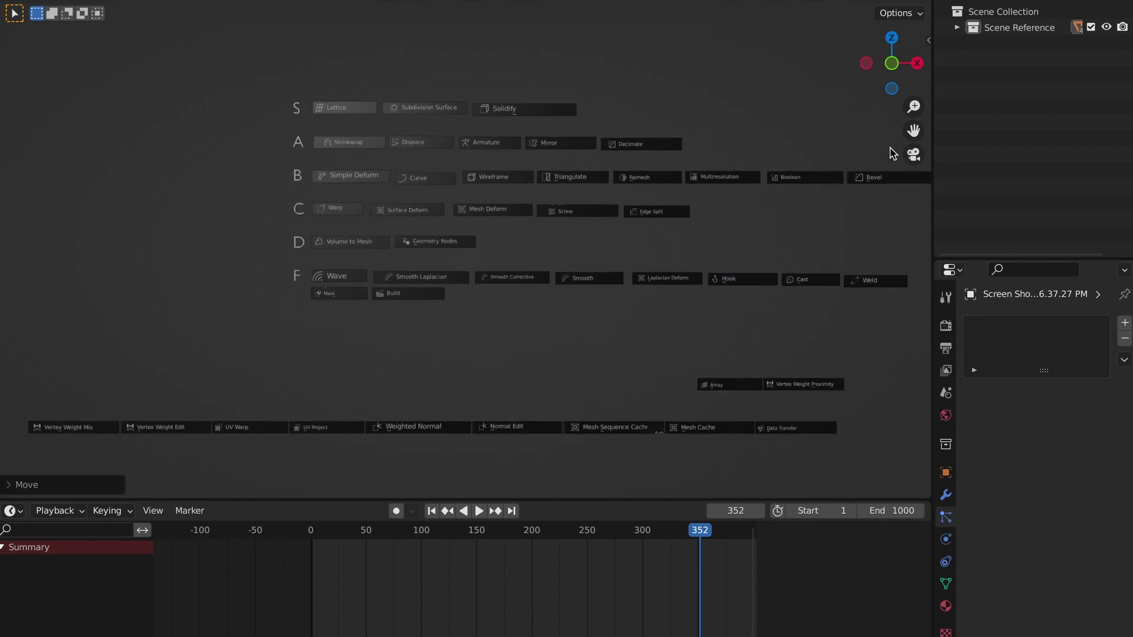
# - Place the Vertex Weight Mix and Vertex Weight Edit labels after Build in the second F tier line
pyautogui.moveTo(913, 130)
pyautogui.mouseDown()
pyautogui.moveTo(903, 126)
pyautogui.moveTo(914, 117)
pyautogui.mouseUp()
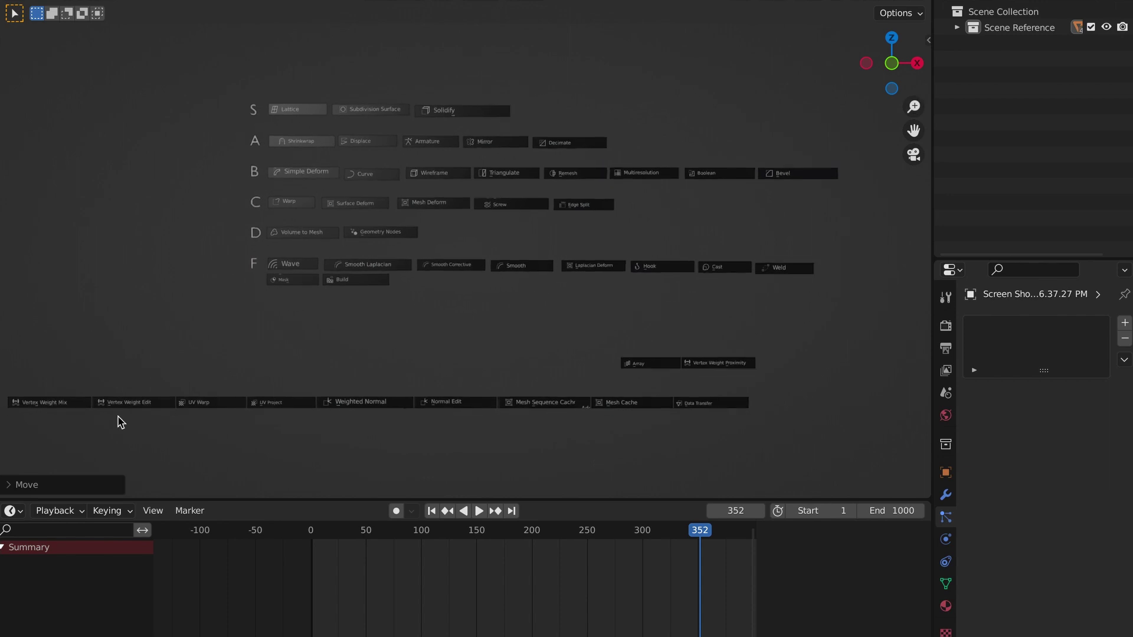
pyautogui.click(52, 407)
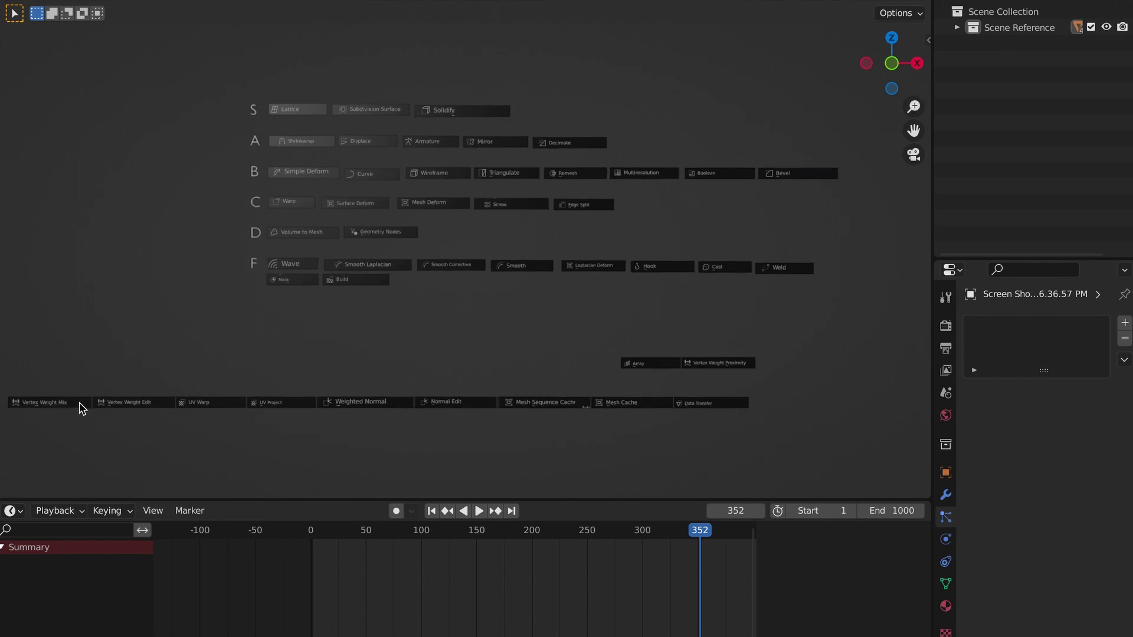
pyautogui.press('g')
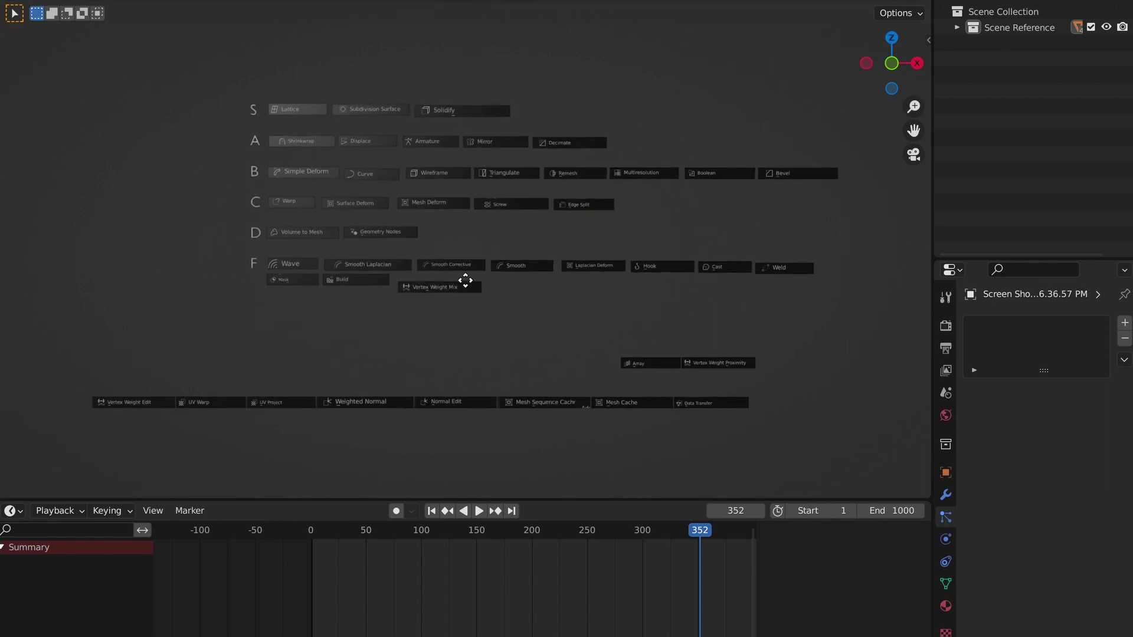
pyautogui.click(458, 283)
pyautogui.click(119, 404)
pyautogui.press('g')
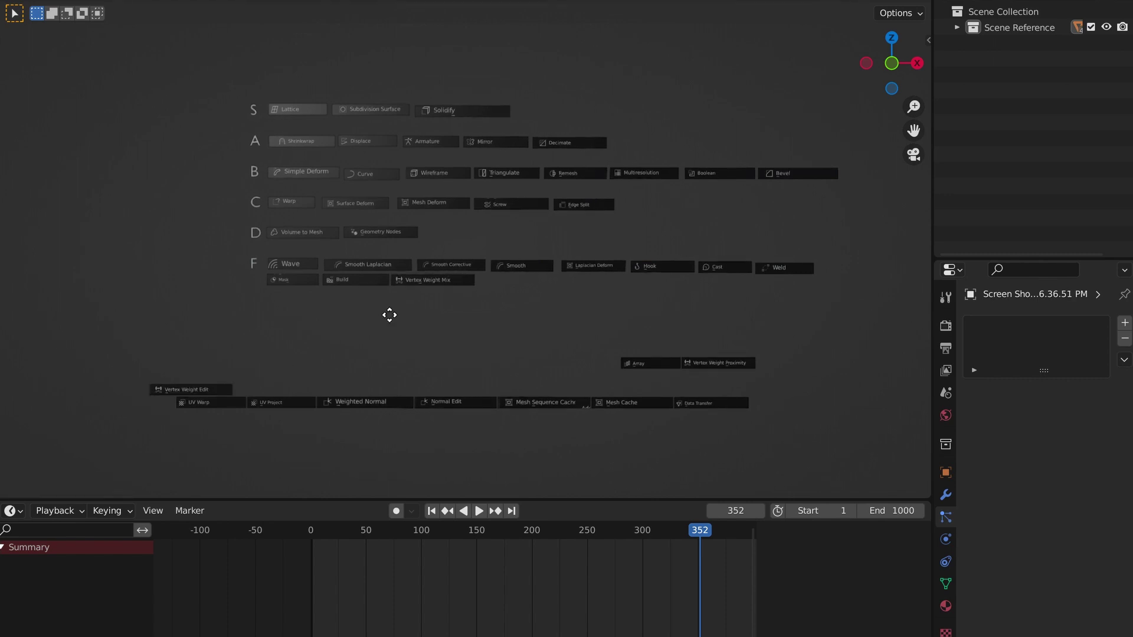
pyautogui.click(555, 280)
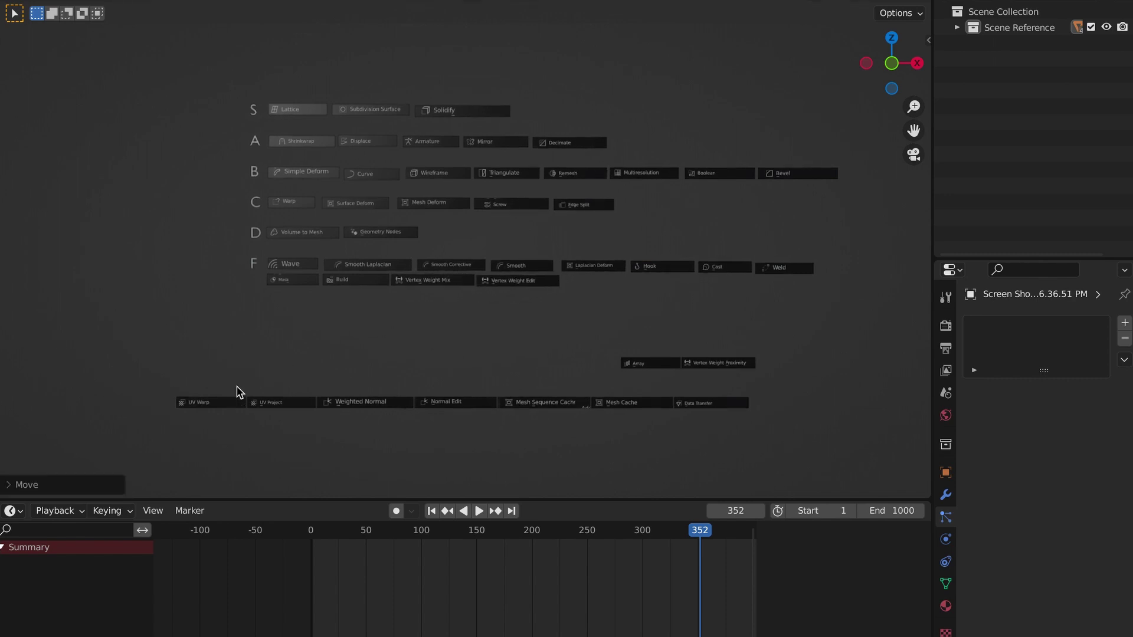
# - Place the UV Warp label after Geometry Nodes in the D tier row and UV Project after Edge Split in the C tier row
pyautogui.click(208, 404)
pyautogui.press('g')
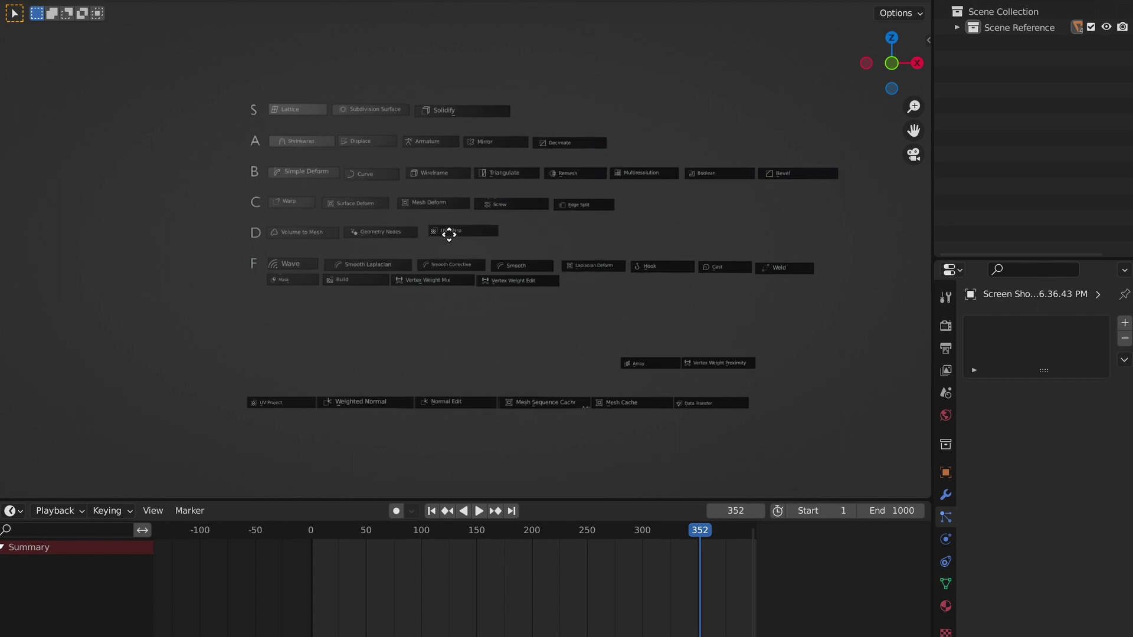
pyautogui.click(450, 234)
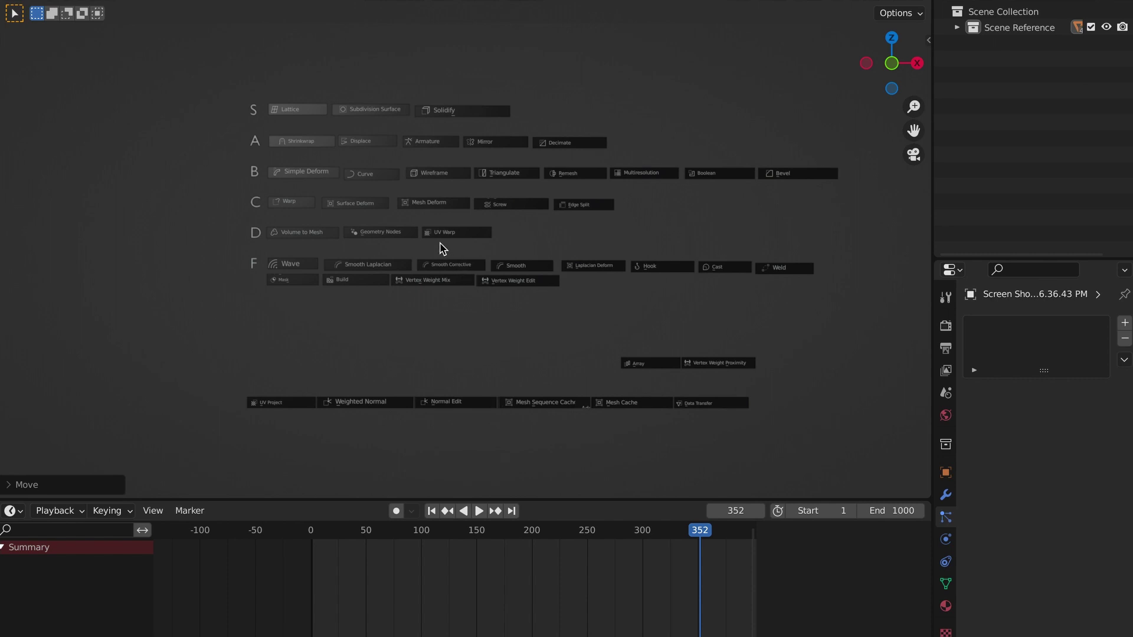
pyautogui.scroll(3, 441, 246)
pyautogui.scroll(-6, 443, 247)
pyautogui.scroll(3, 444, 247)
pyautogui.scroll(7, 442, 295)
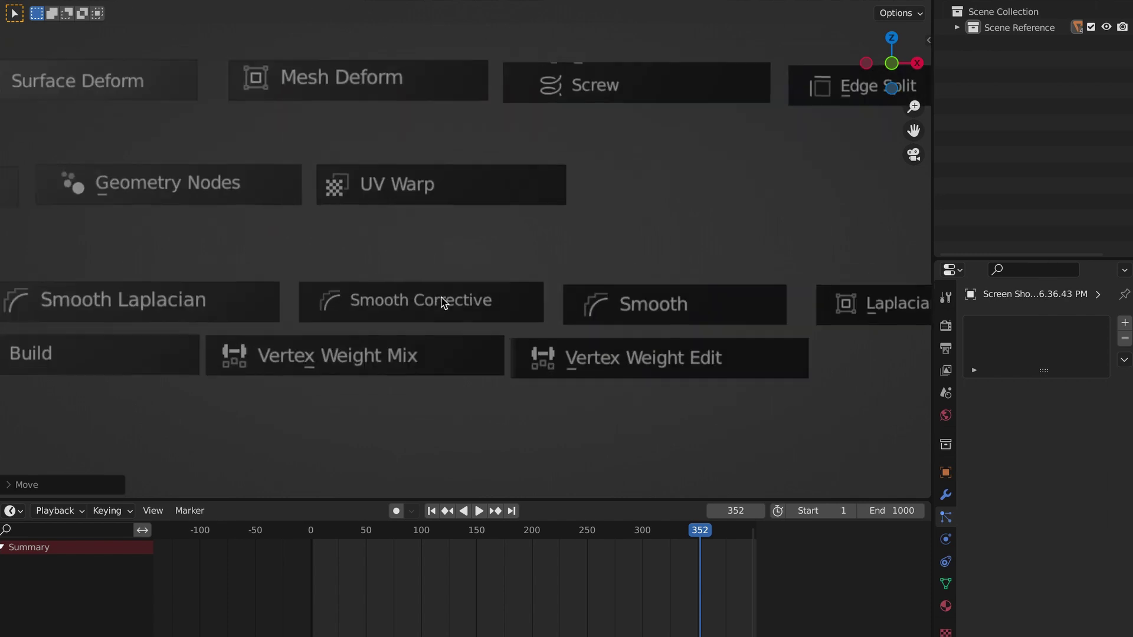
pyautogui.scroll(-6, 495, 363)
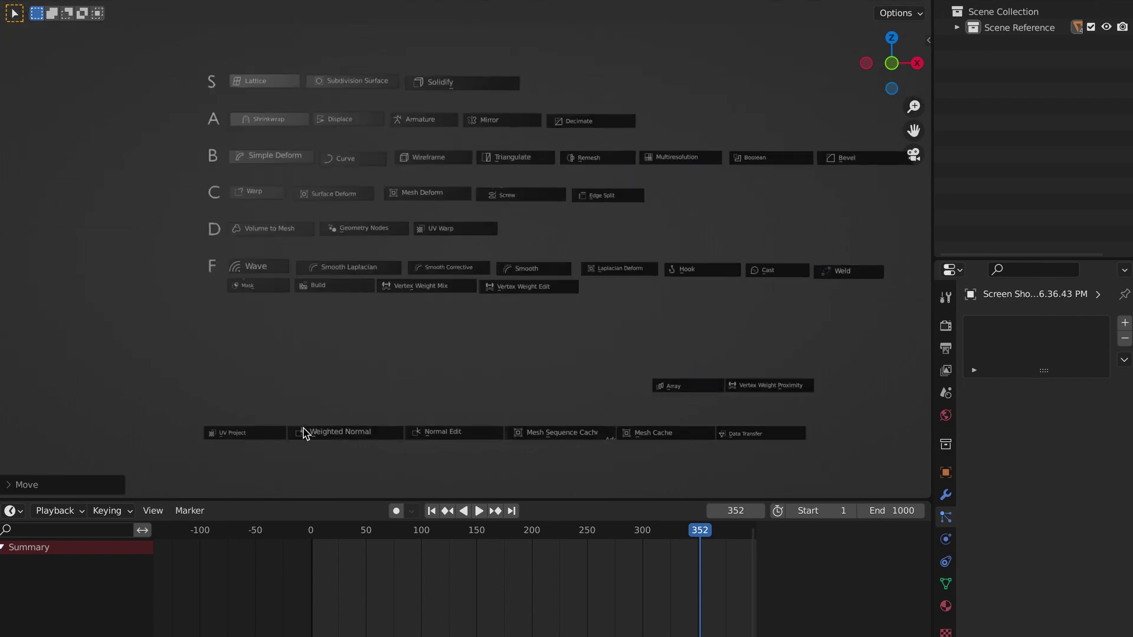
pyautogui.press('g')
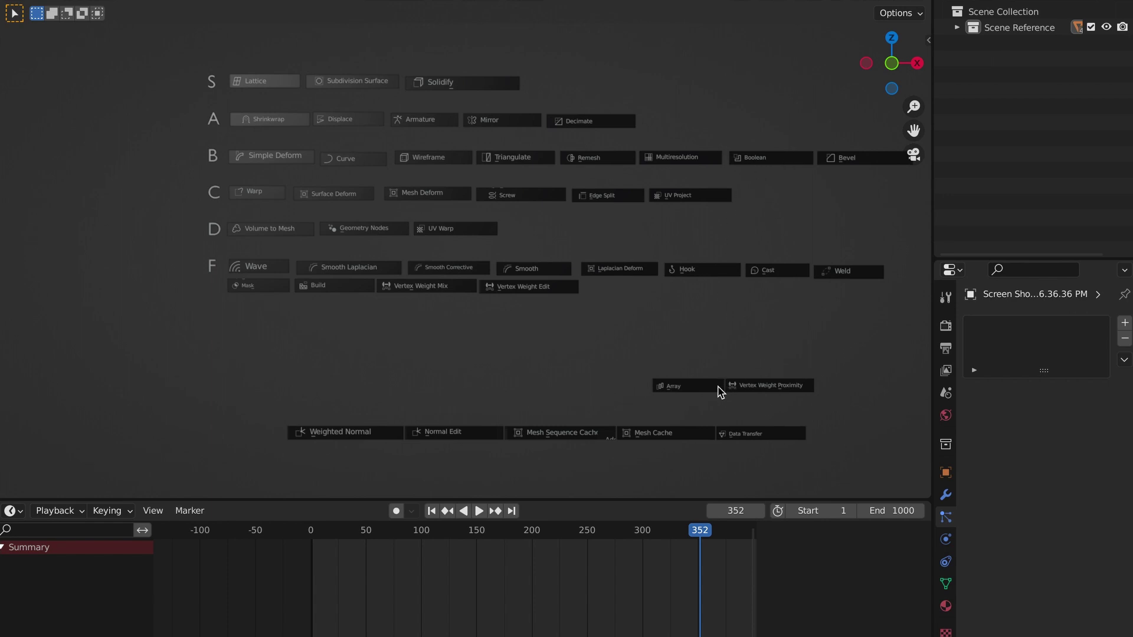
# - Place the Array label after Solidify in the S tier row and Vertex Weight Proximity after Vertex Weight Edit in the second F tier line
pyautogui.press('g')
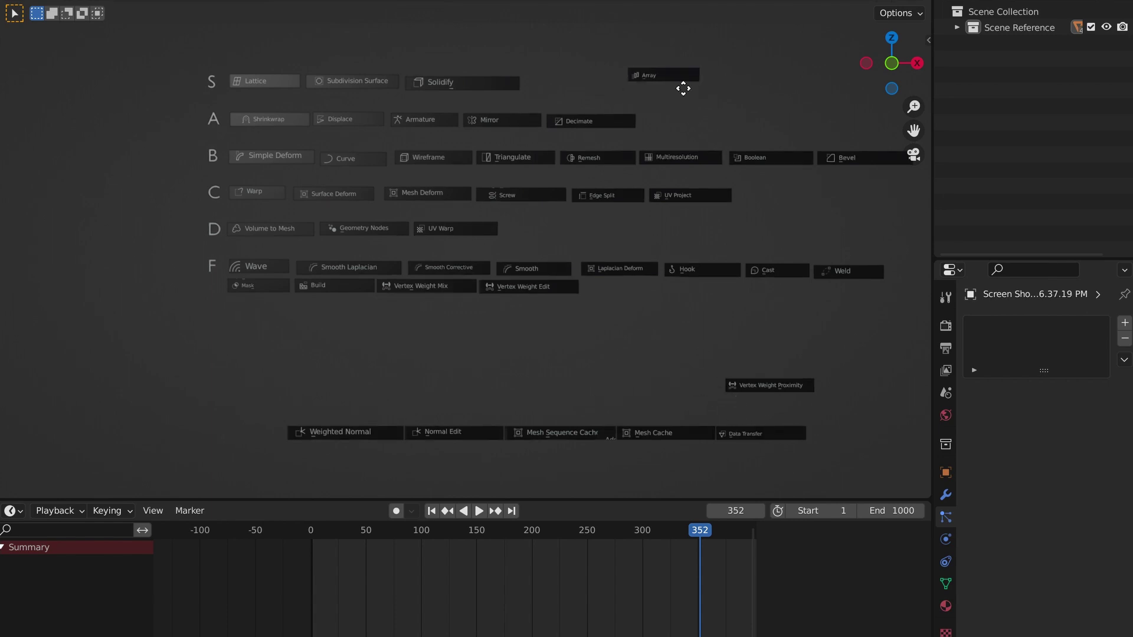
pyautogui.click(599, 112)
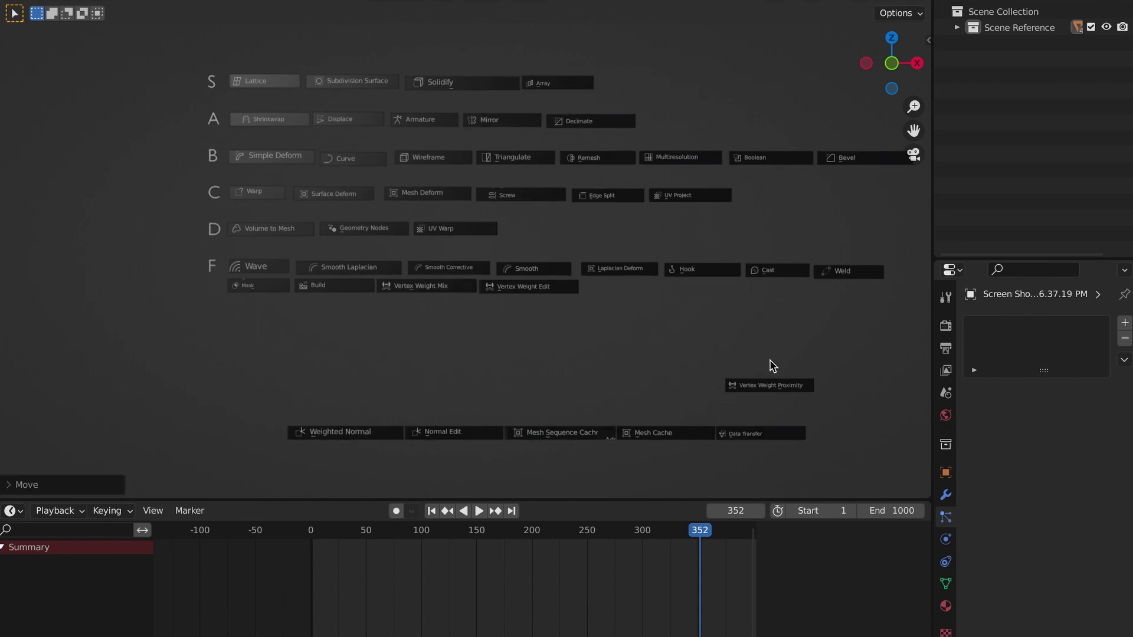
pyautogui.click(798, 406)
pyautogui.press('g')
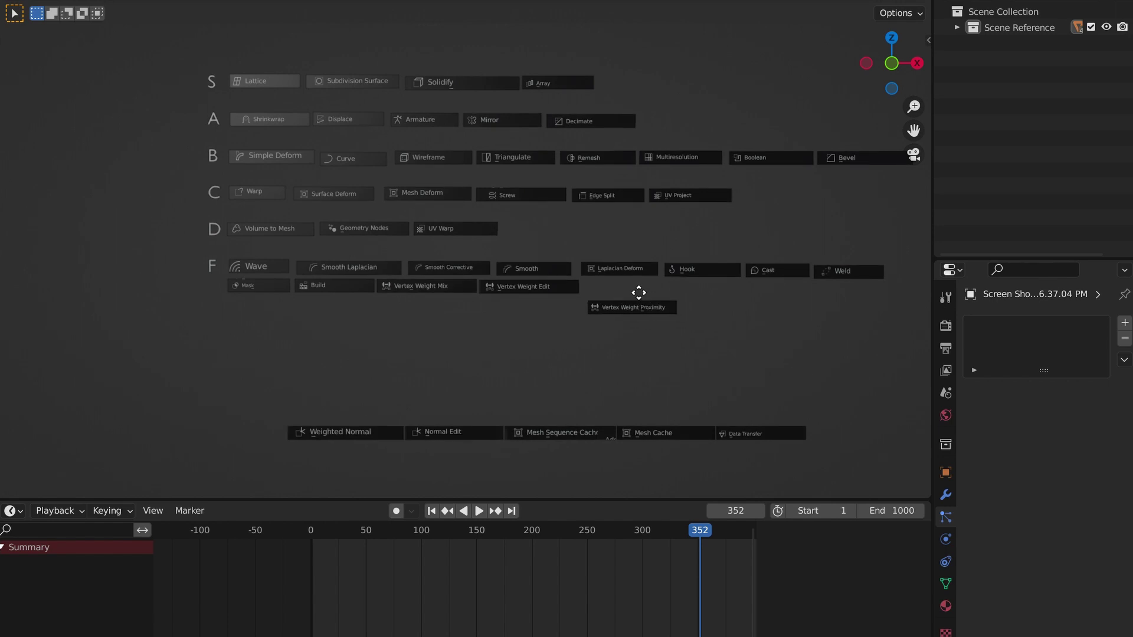
pyautogui.click(653, 288)
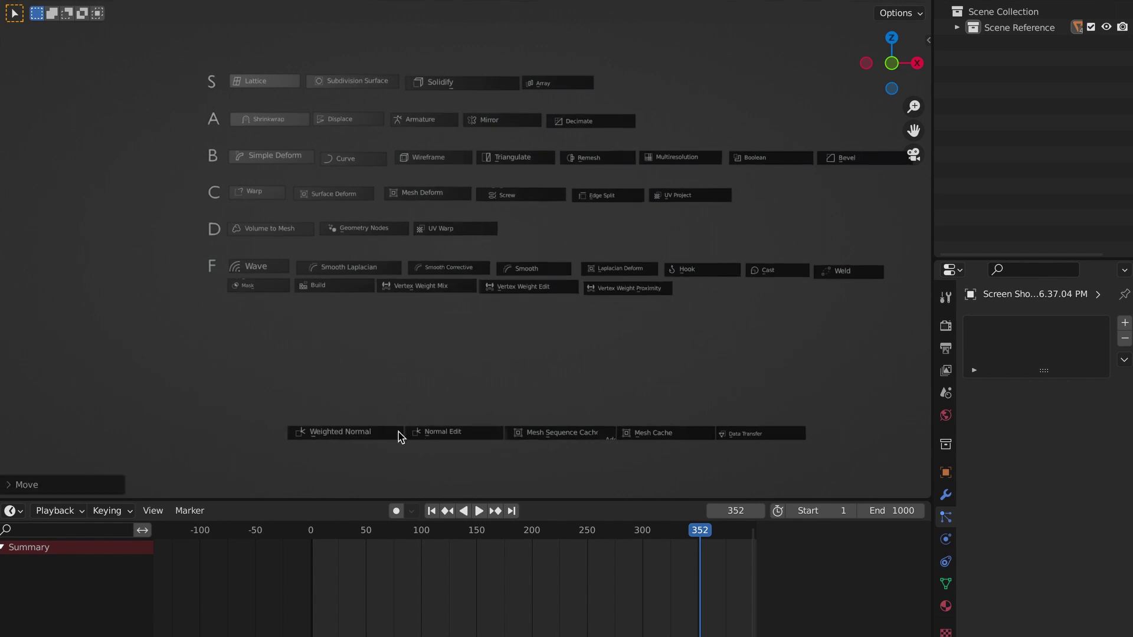
# - Place the Weighted Normal and Normal Edit labels at the end of the second F tier line
pyautogui.click(348, 437)
pyautogui.press('g')
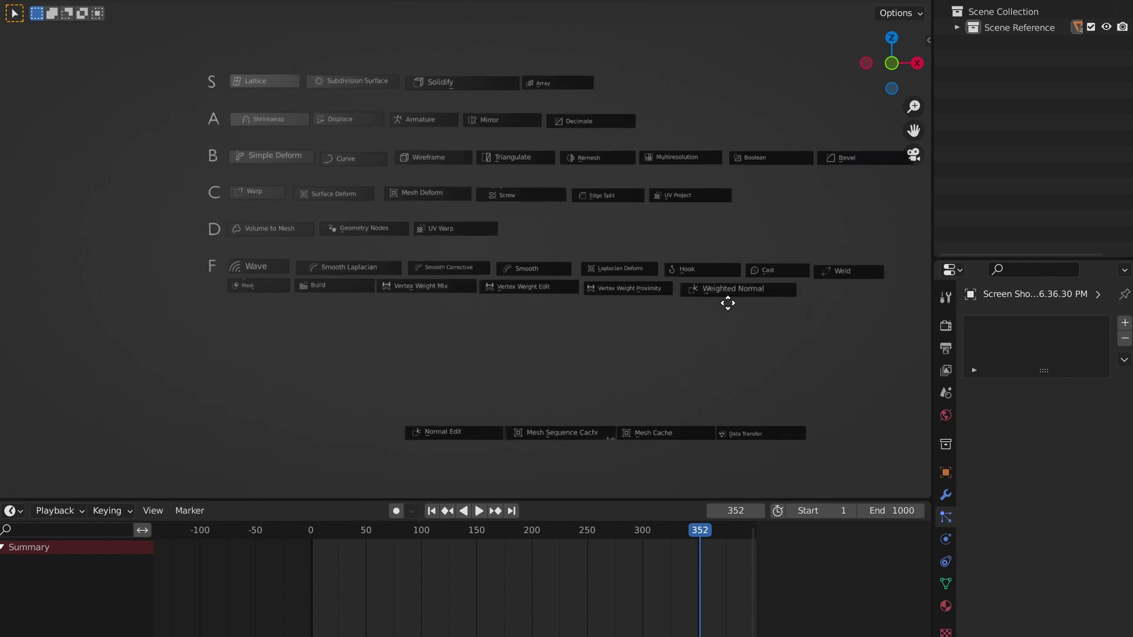
pyautogui.click(722, 301)
pyautogui.click(475, 439)
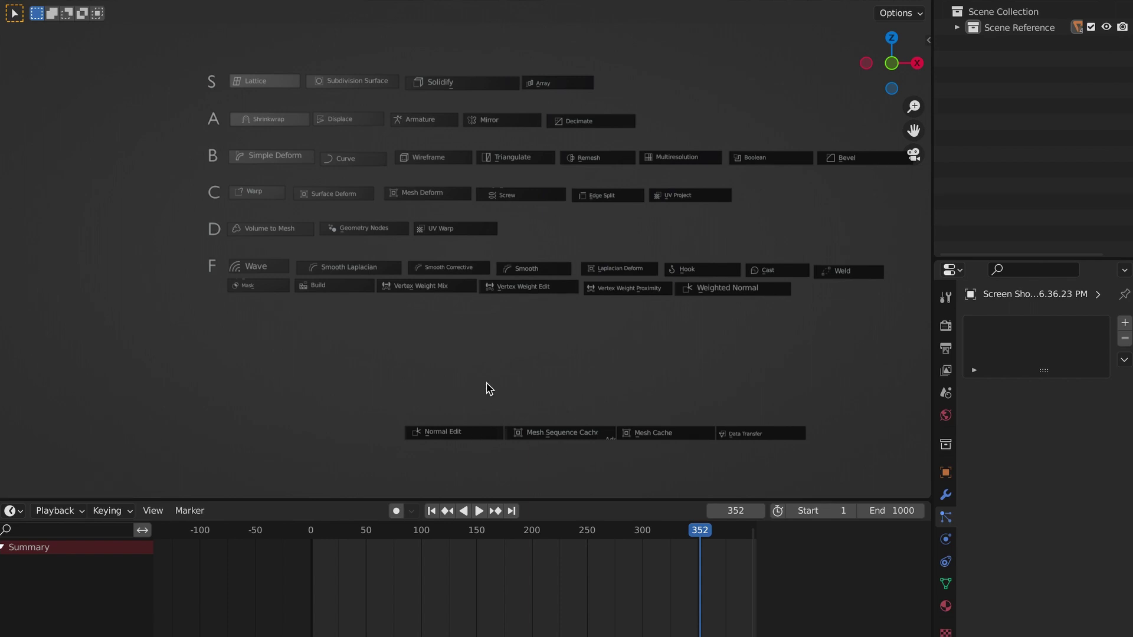
pyautogui.press('g')
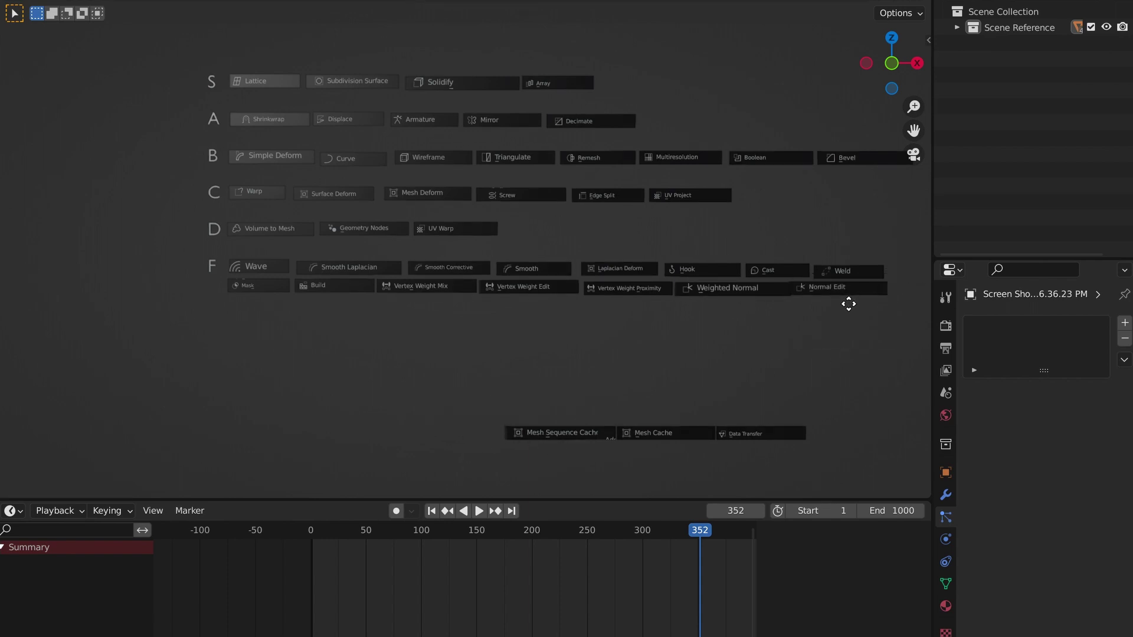
pyautogui.click(852, 305)
# - Start a third F tier line under Mask with the Mesh Sequence Cache, Mesh Cache and Data Transfer labels in that order
pyautogui.click(593, 443)
pyautogui.press('g')
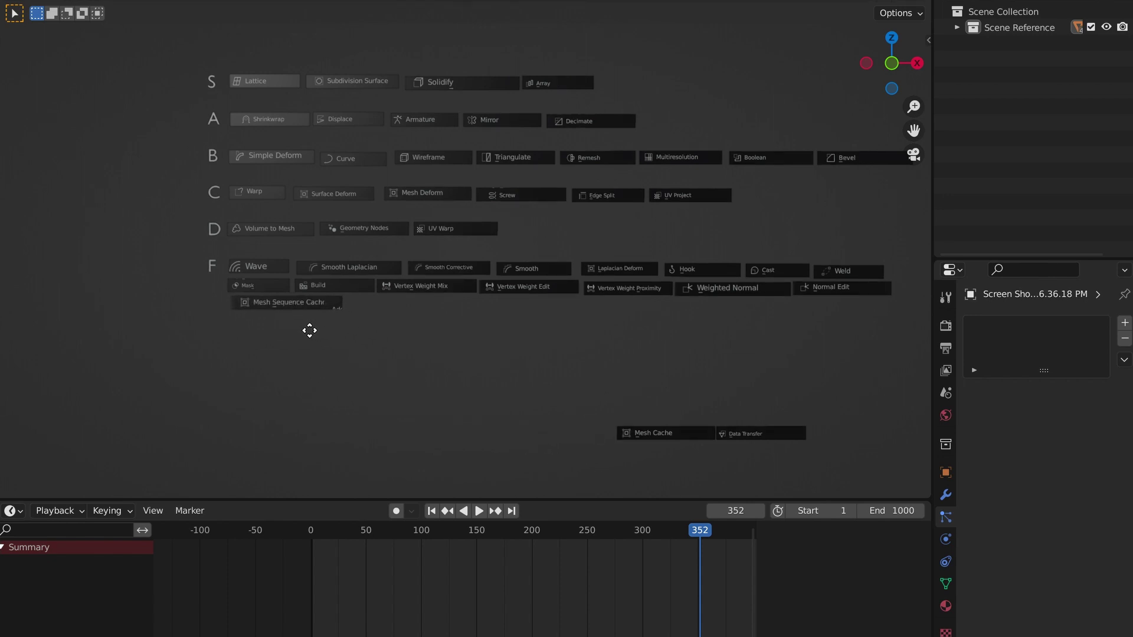
pyautogui.click(307, 332)
pyautogui.click(581, 408)
pyautogui.press('g')
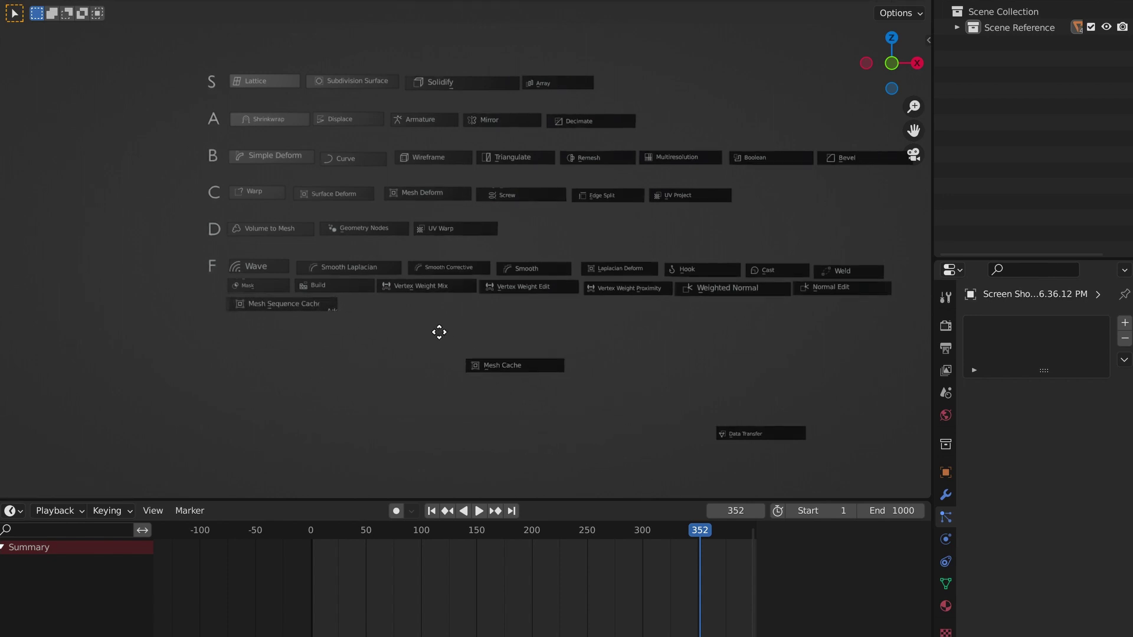
pyautogui.click(335, 290)
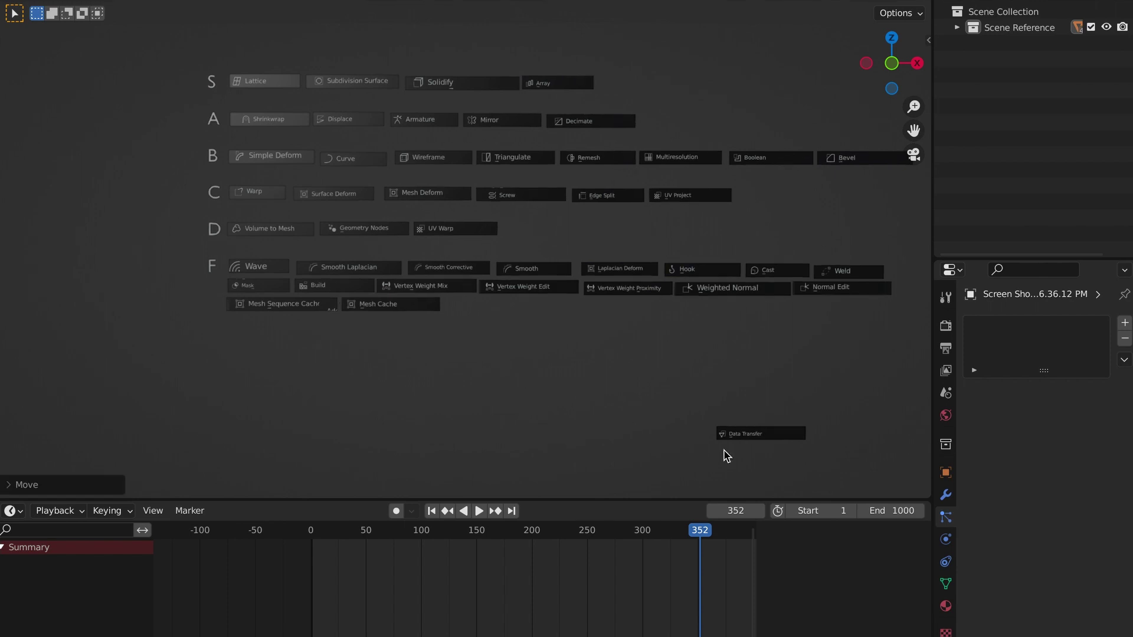
pyautogui.click(752, 435)
pyautogui.press('g')
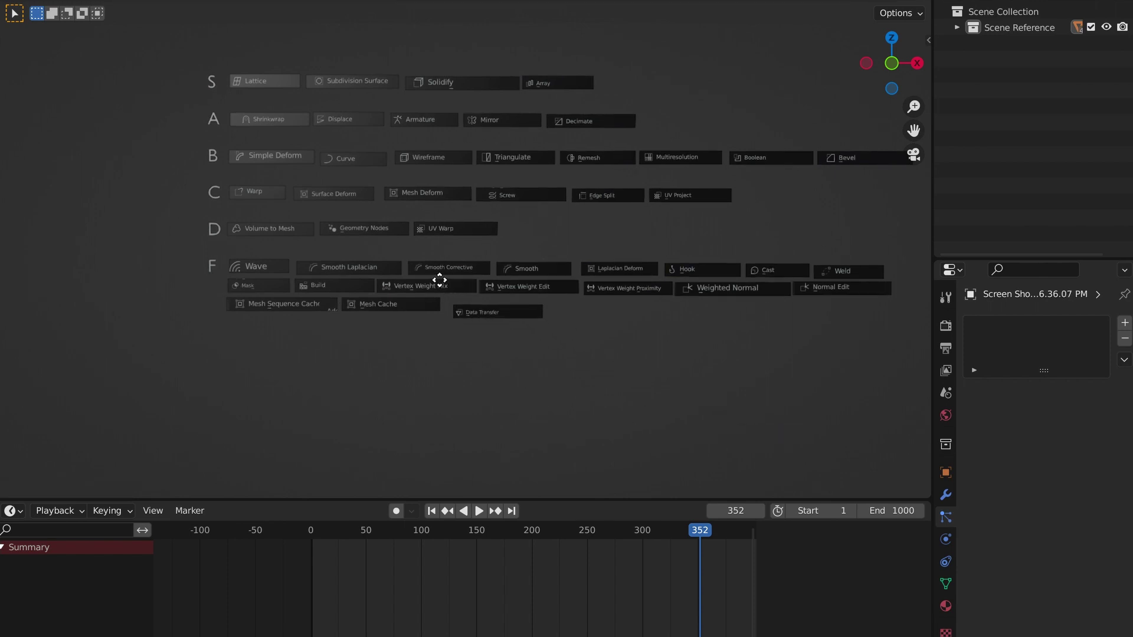
pyautogui.click(431, 275)
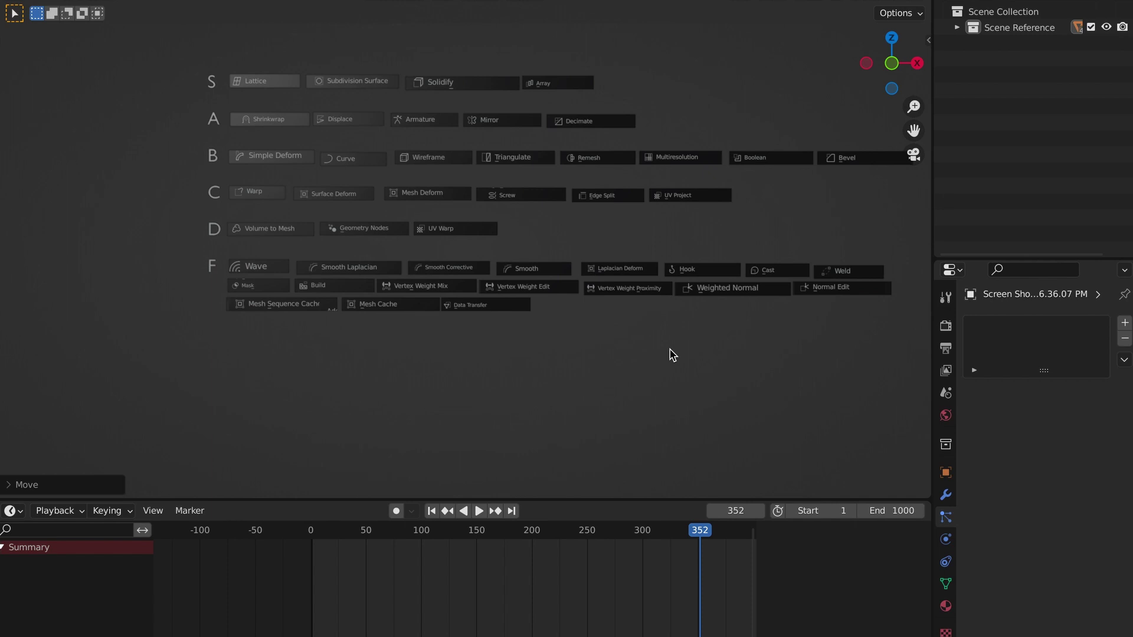
# - Examine the modifier tier list from the S row down to the F rows, both up close and as a whole
pyautogui.scroll(6, 435, 359)
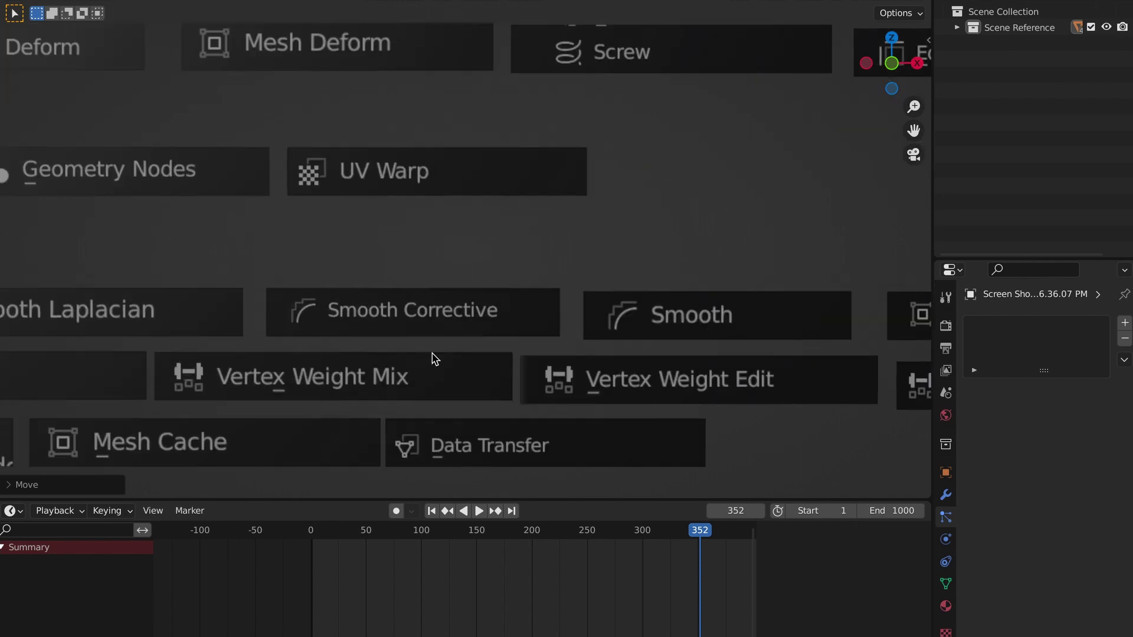
pyautogui.moveTo(913, 130); pyautogui.dragTo(102, 396)
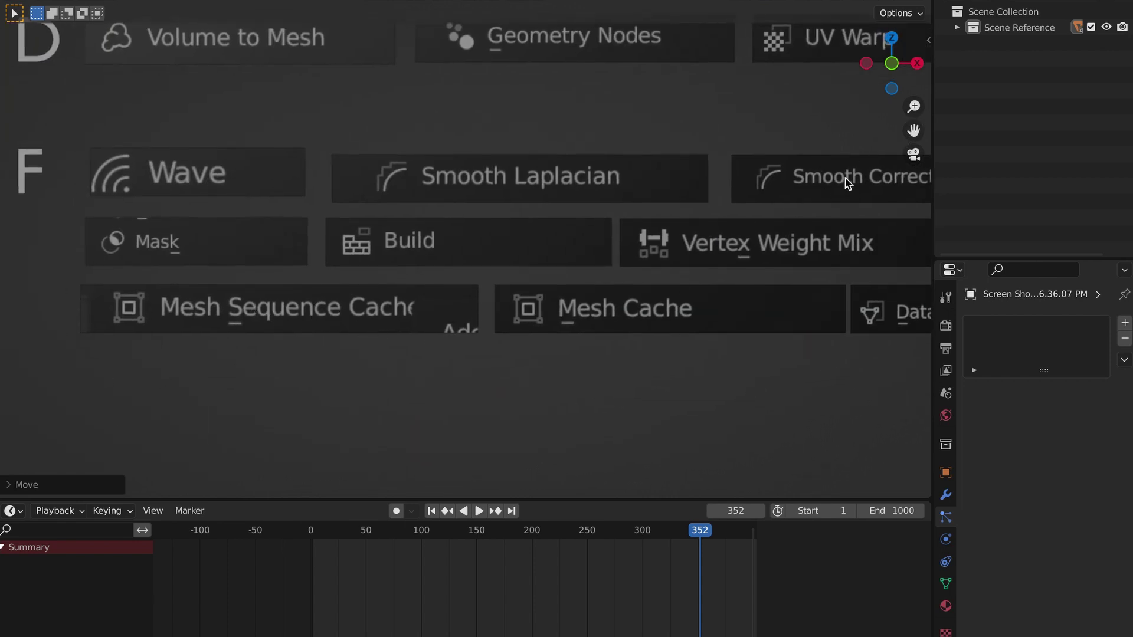
pyautogui.scroll(-6, 911, 131)
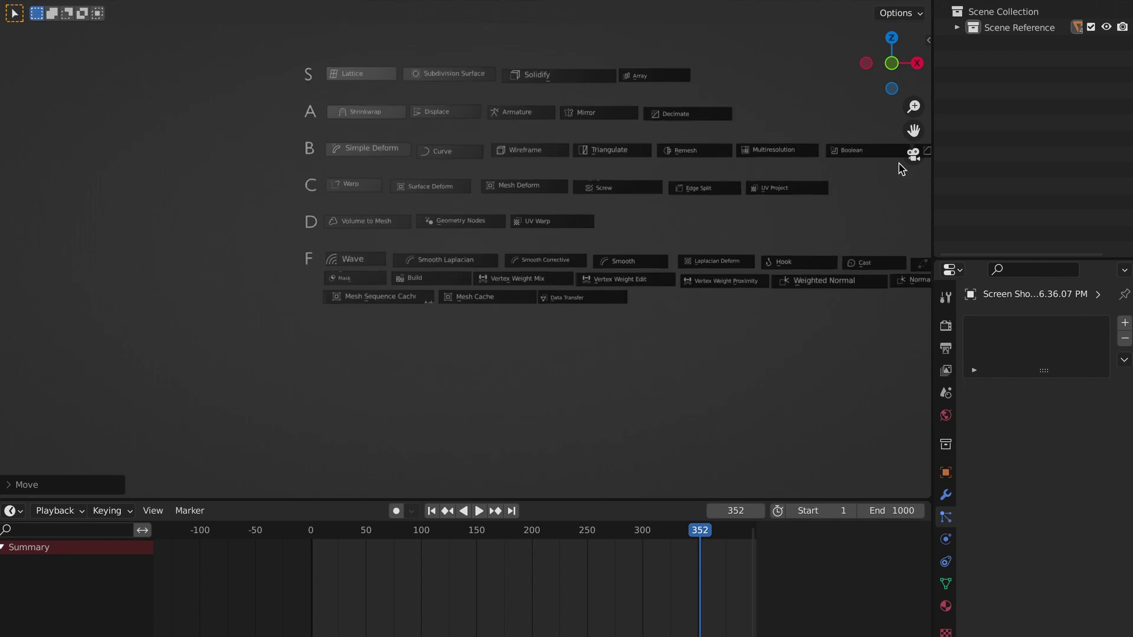
pyautogui.moveTo(913, 131); pyautogui.dragTo(724, 219)
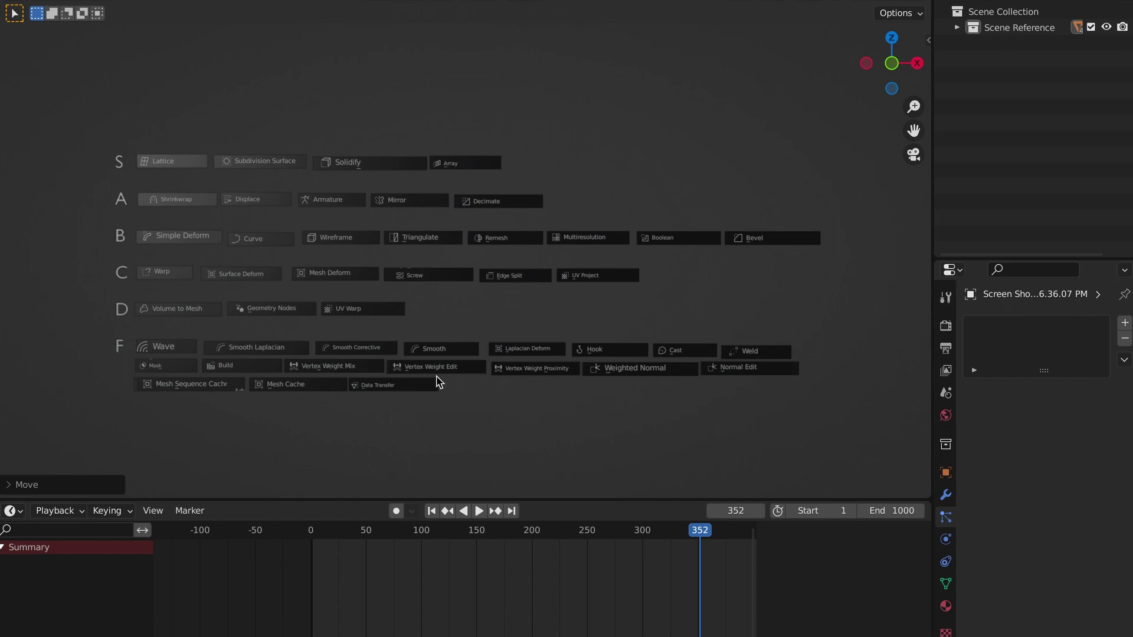
pyautogui.scroll(7, 375, 177)
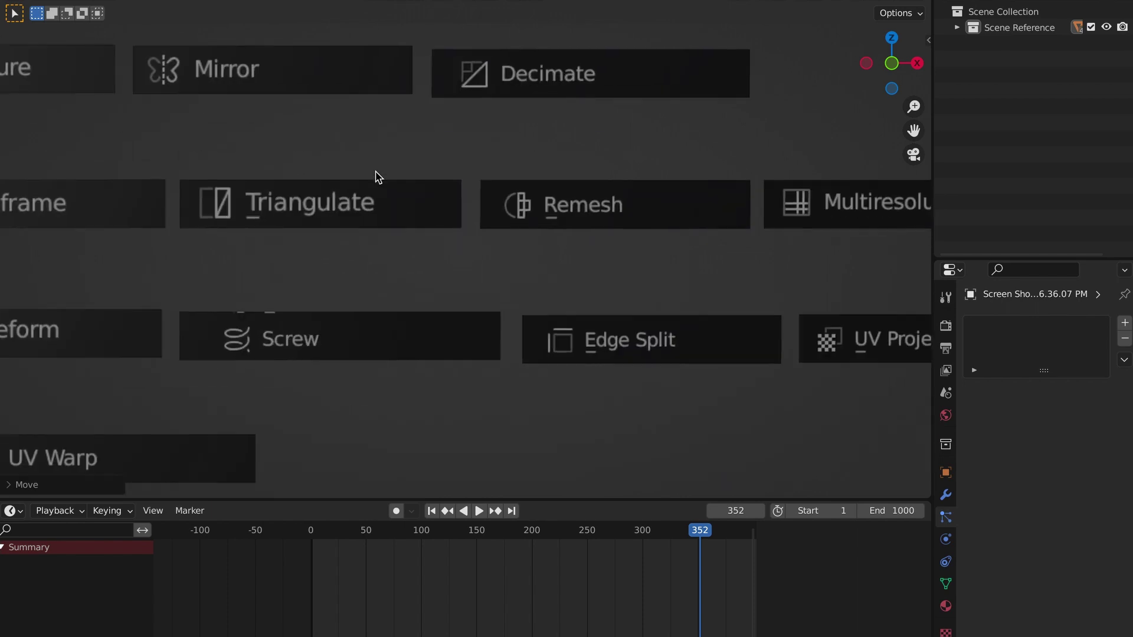
pyautogui.moveTo(914, 130); pyautogui.dragTo(961, 523)
pyautogui.scroll(5, 568, 360)
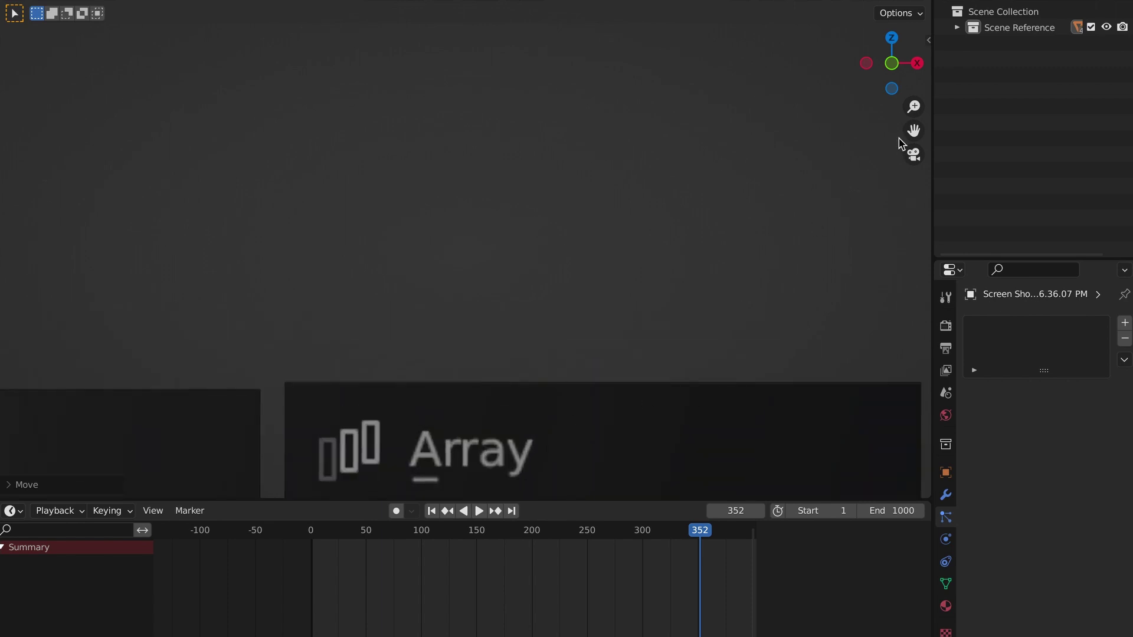
pyautogui.moveTo(913, 129); pyautogui.dragTo(915, 235)
pyautogui.moveTo(913, 107); pyautogui.dragTo(914, 177)
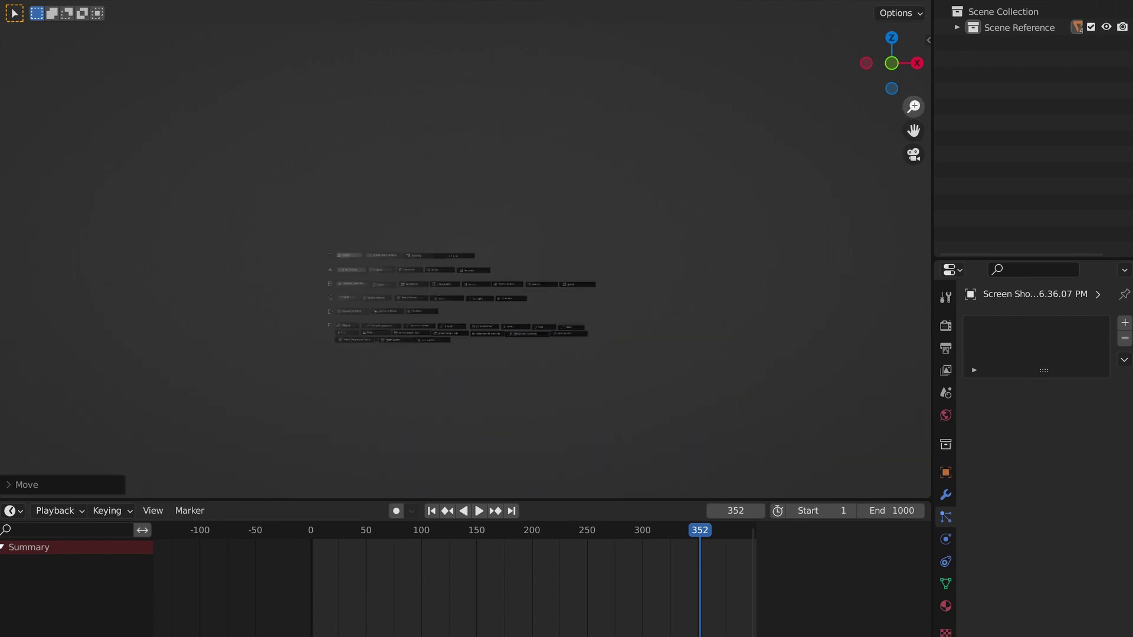
pyautogui.moveTo(914, 106); pyautogui.dragTo(913, 71)
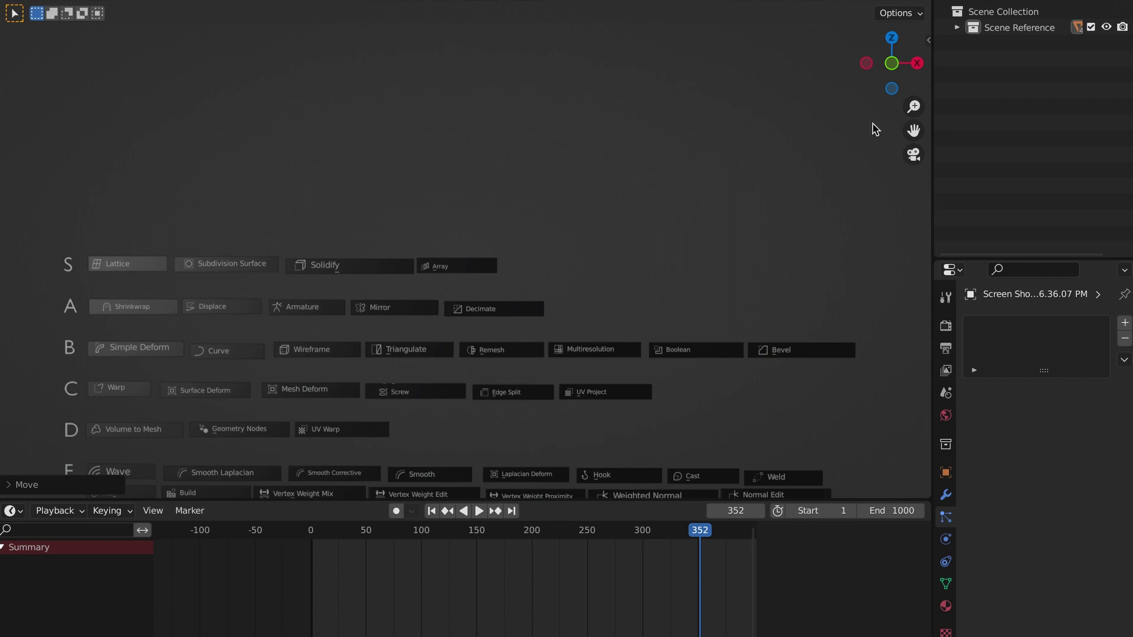
pyautogui.moveTo(913, 130); pyautogui.dragTo(866, 168)
pyautogui.scroll(5, 392, 372)
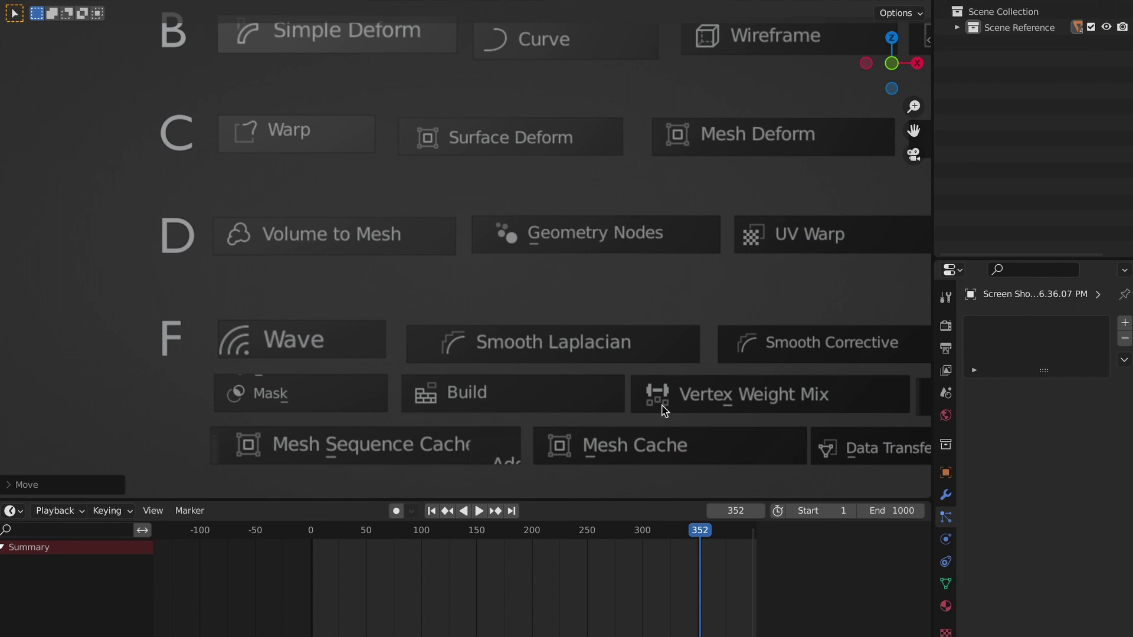
pyautogui.moveTo(913, 106); pyautogui.dragTo(678, 160)
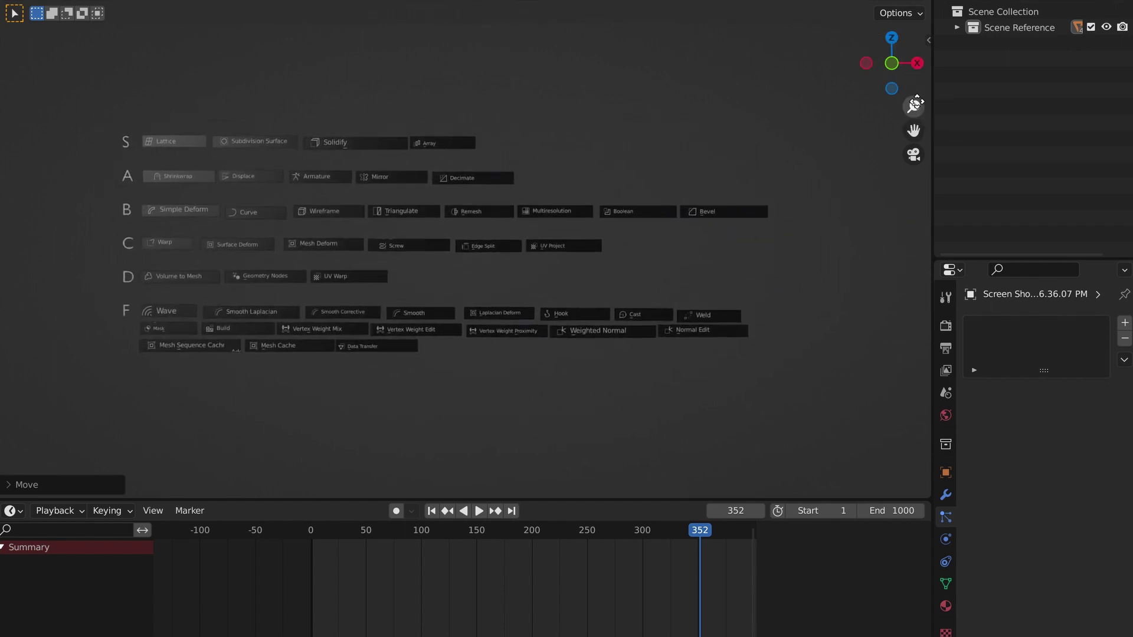
pyautogui.moveTo(913, 107); pyautogui.dragTo(915, 105)
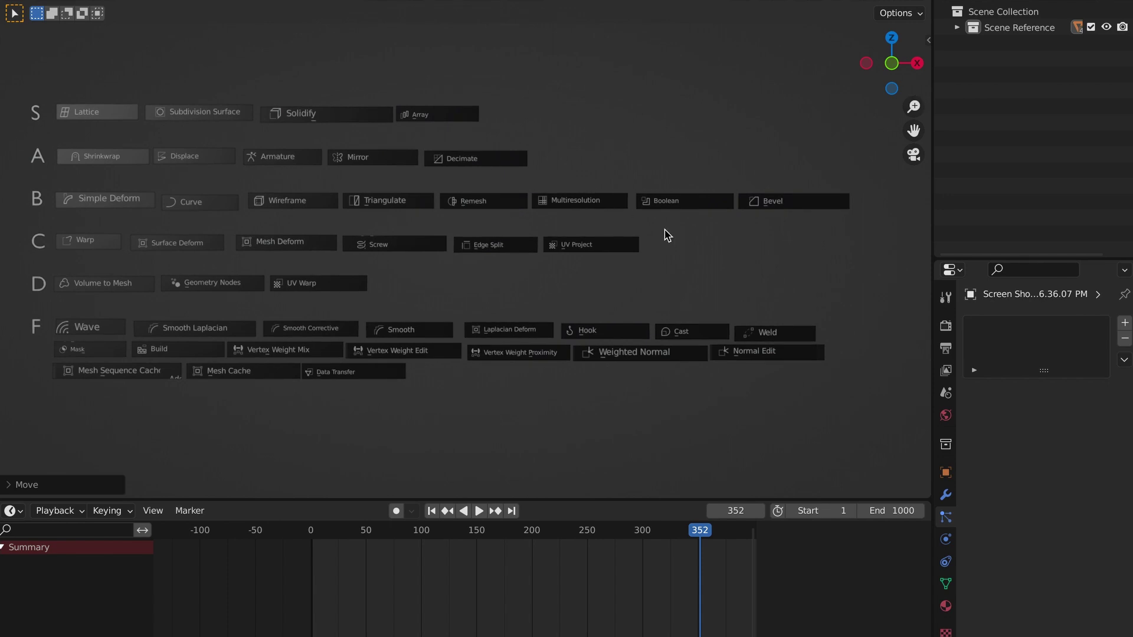